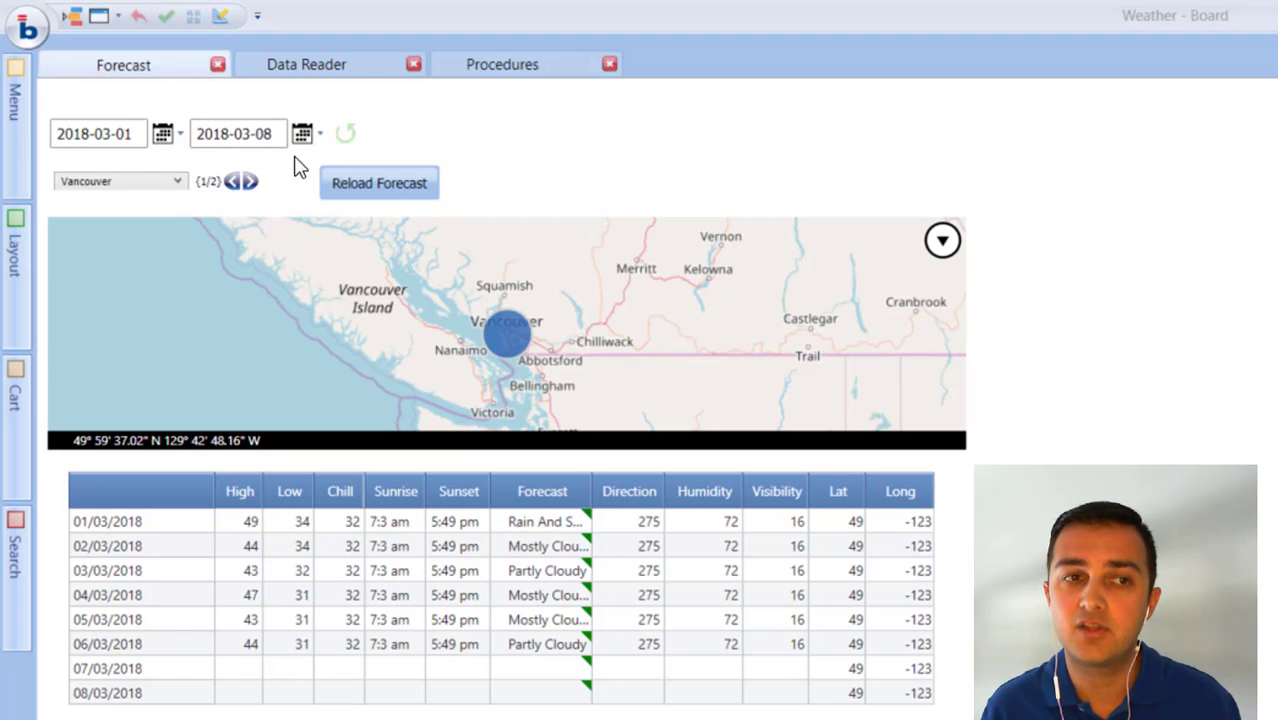
Step: Check which cities the forecast can be filtered by and view the Reload Weather Forecast procedure
key(alt+Down)
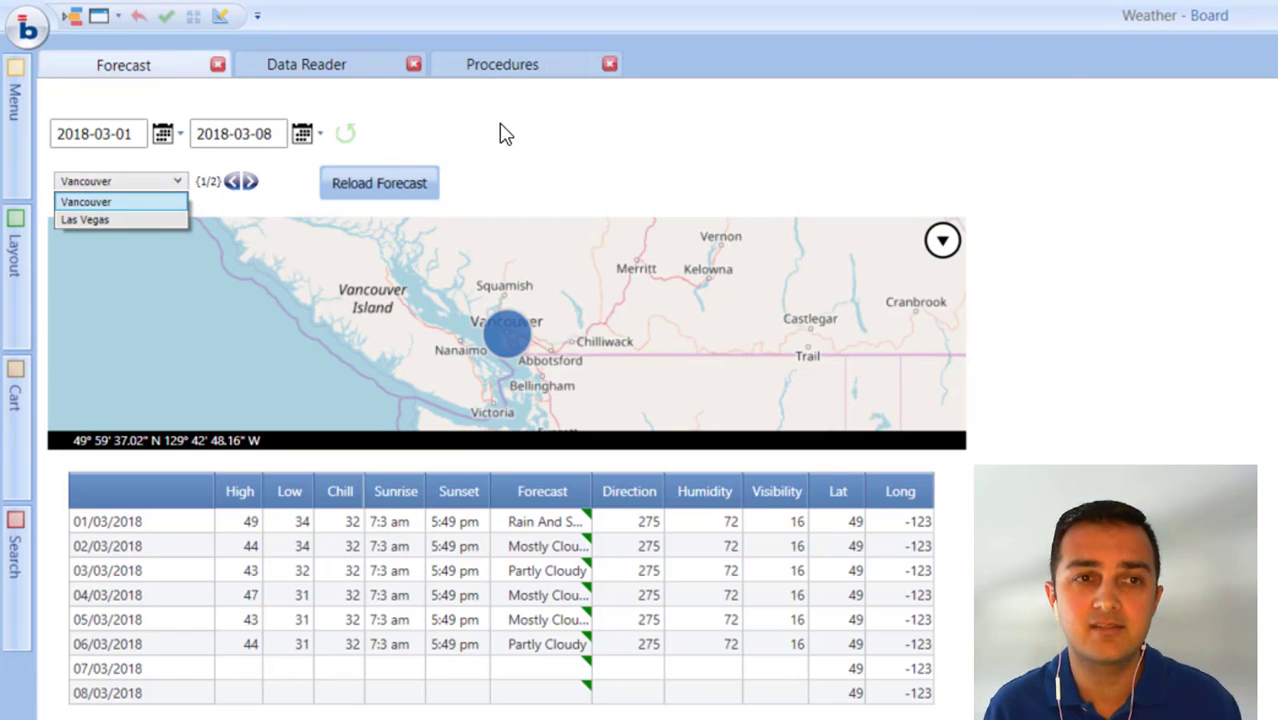
click(659, 149)
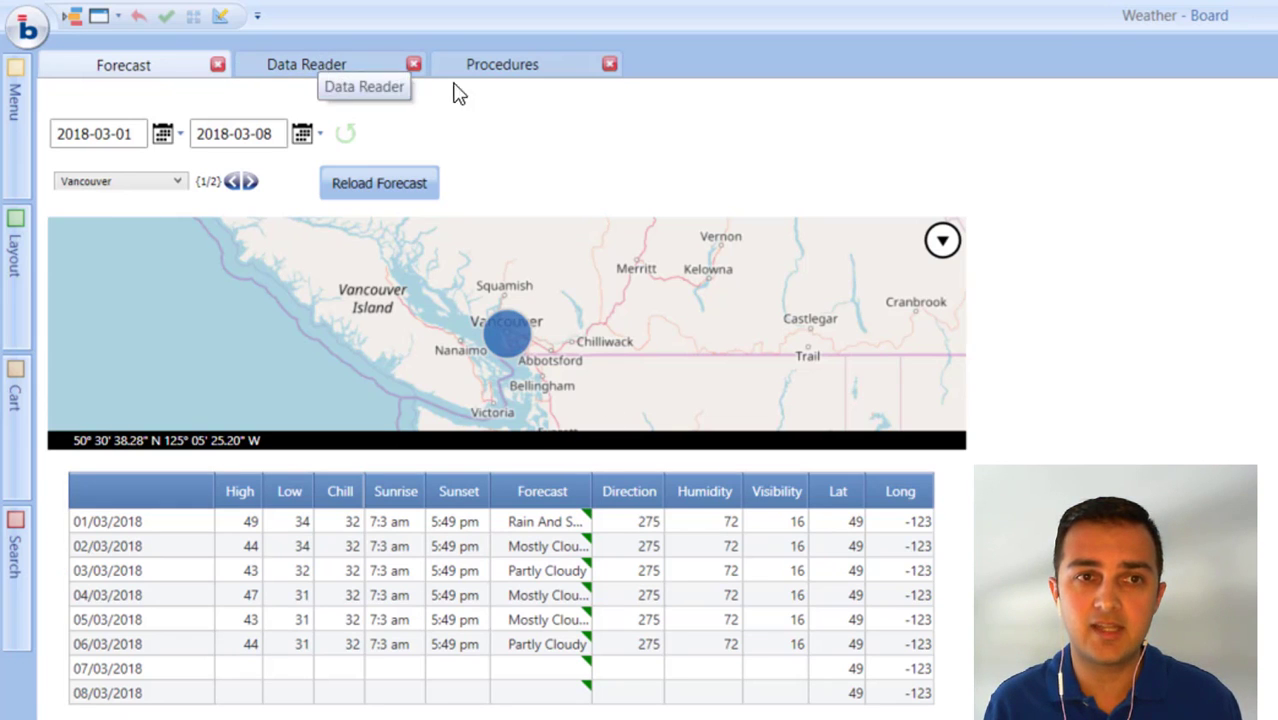
click(533, 74)
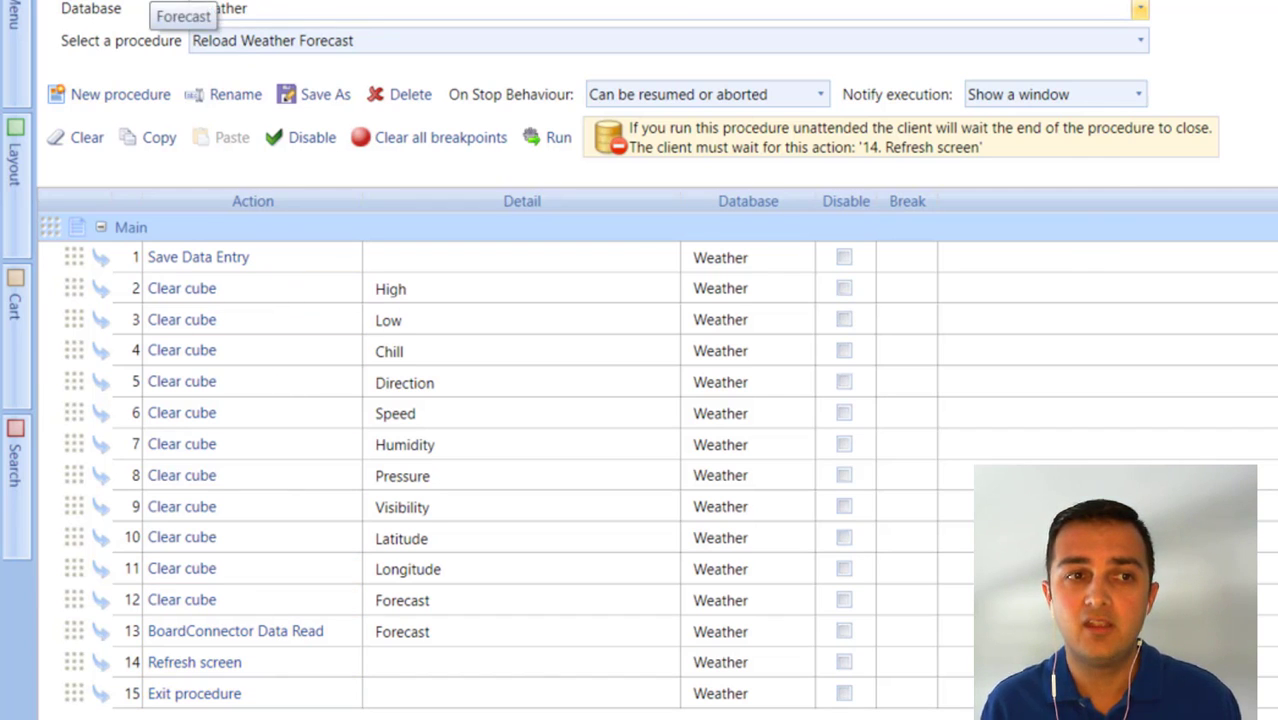
Step: Open the Forecast protocol among the data reader's Connector protocols
click(350, 1)
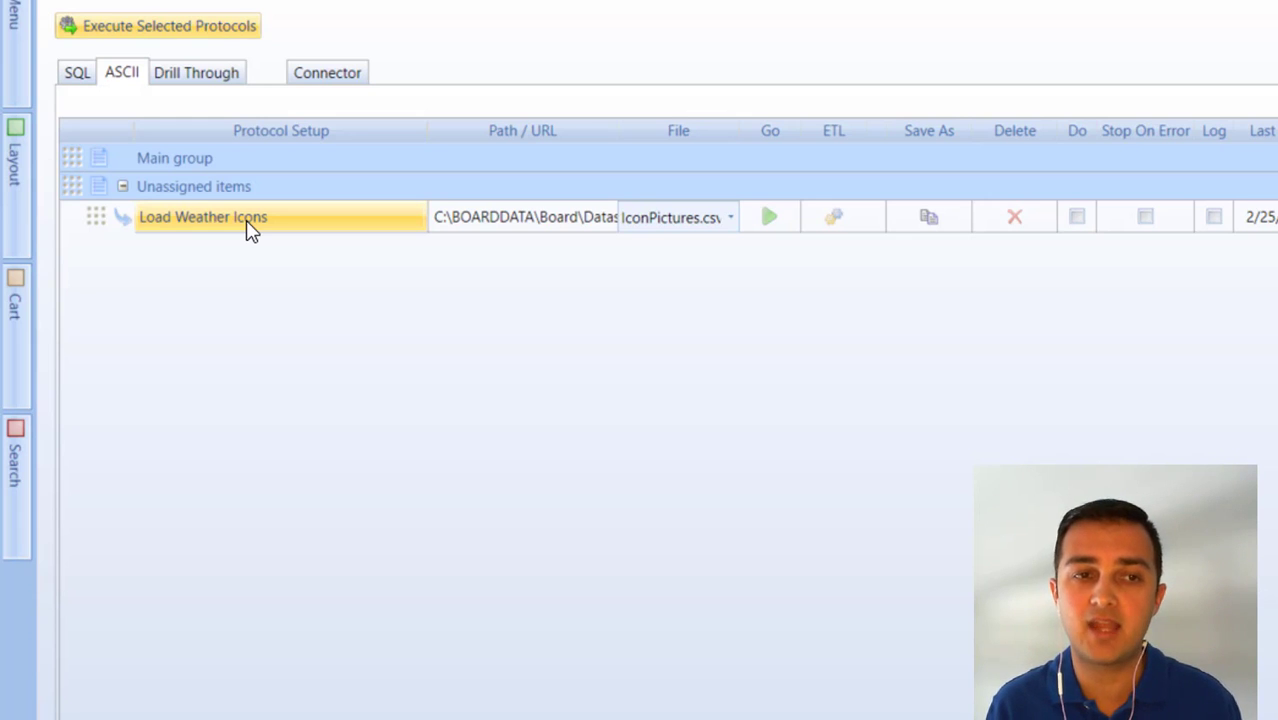
click(322, 78)
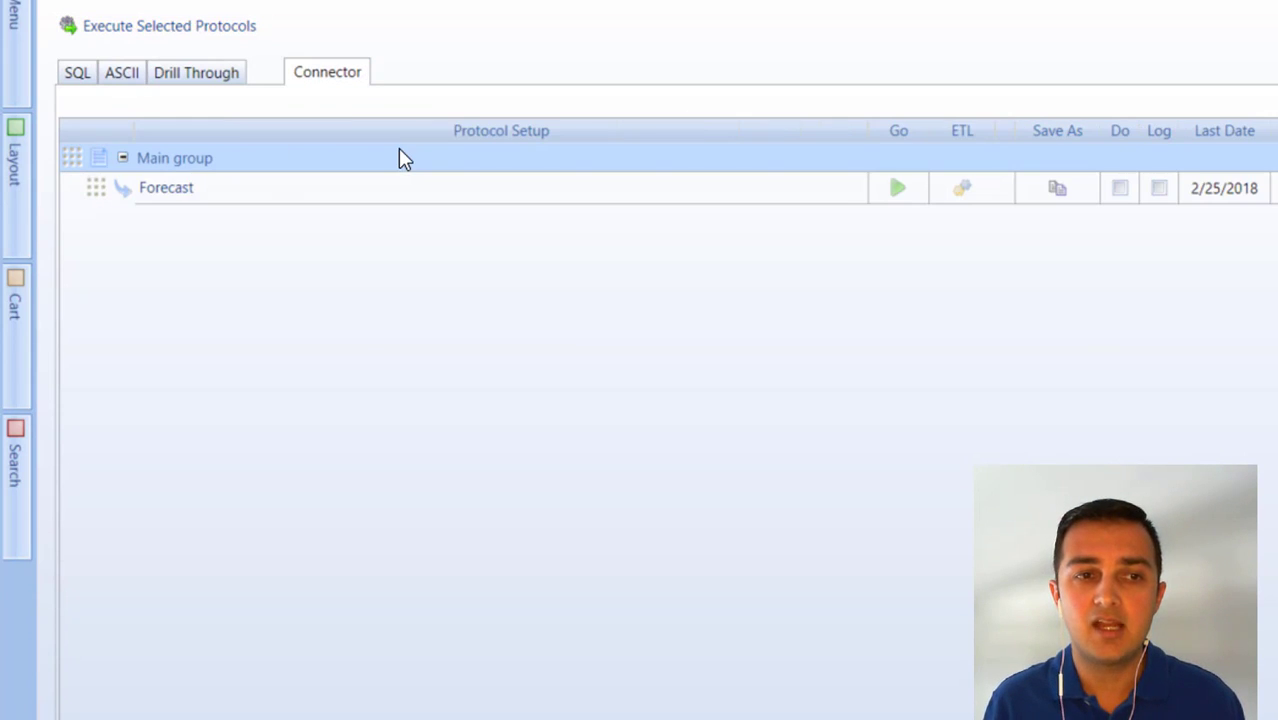
click(240, 197)
double_click(205, 197)
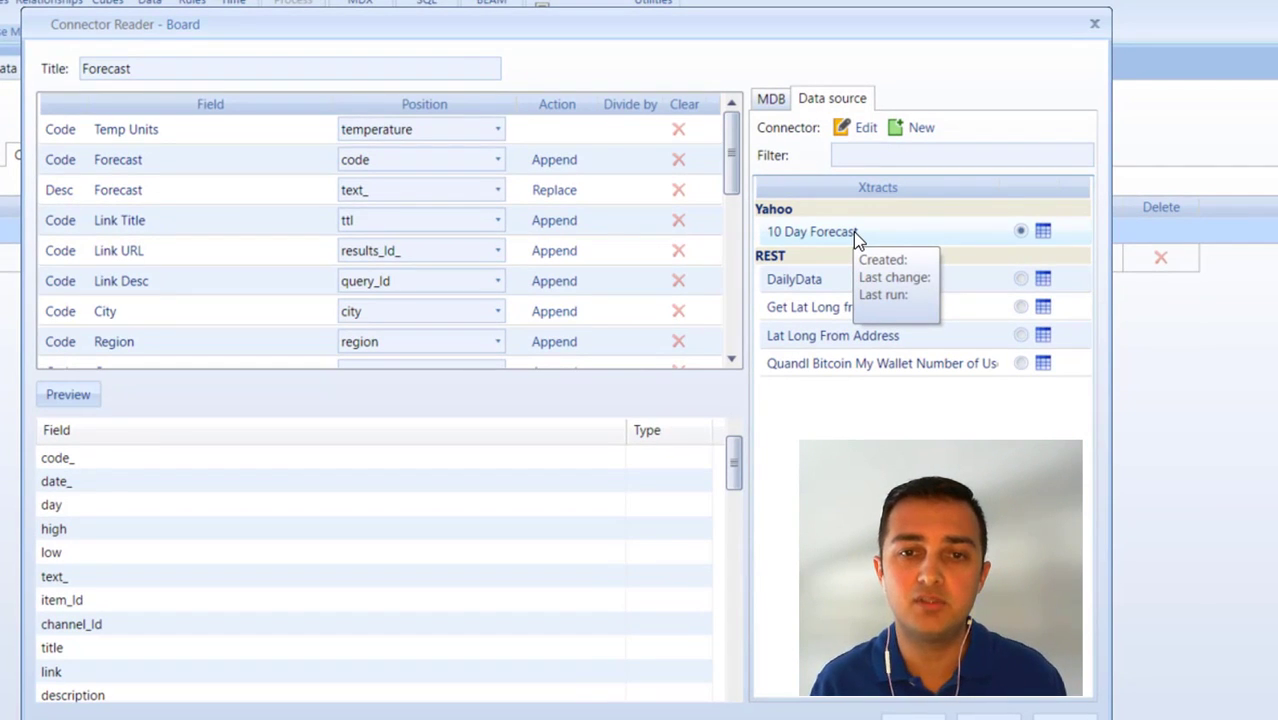
Step: Preview the data returned by the Yahoo 10 Day Forecast extract, browse its columns, and close the result
click(1044, 231)
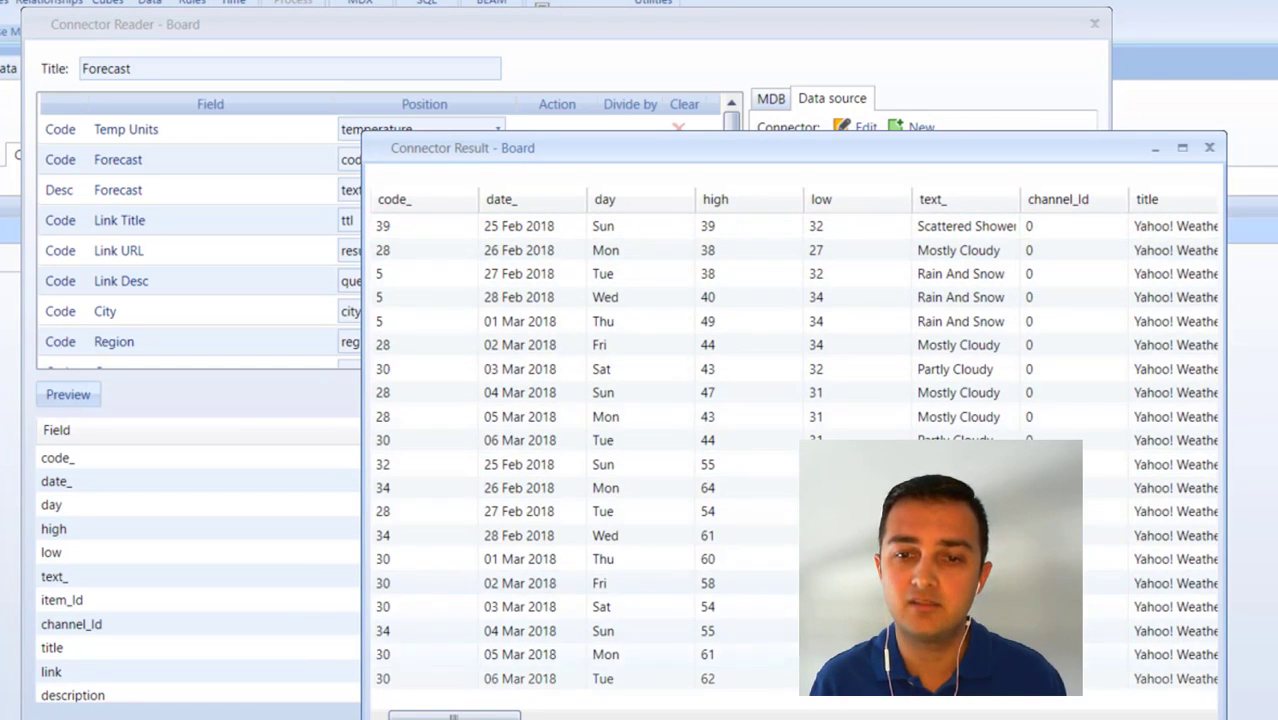
click(979, 714)
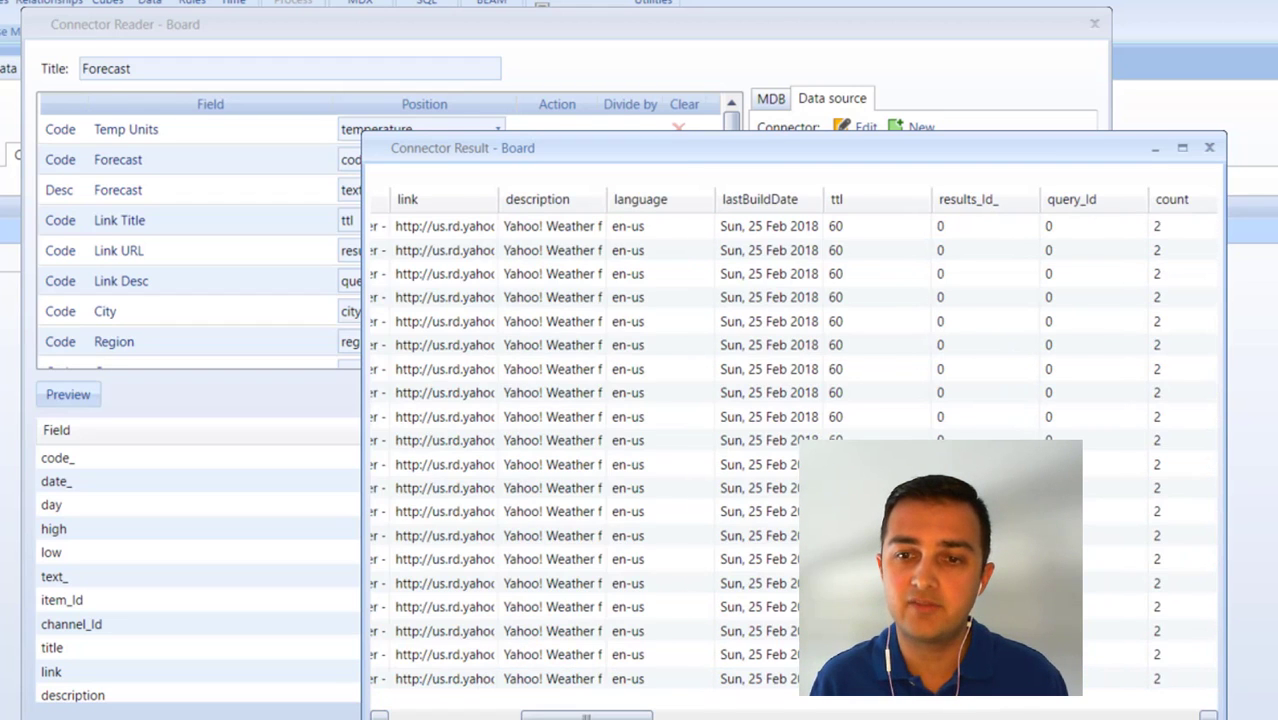
click(979, 714)
click(460, 714)
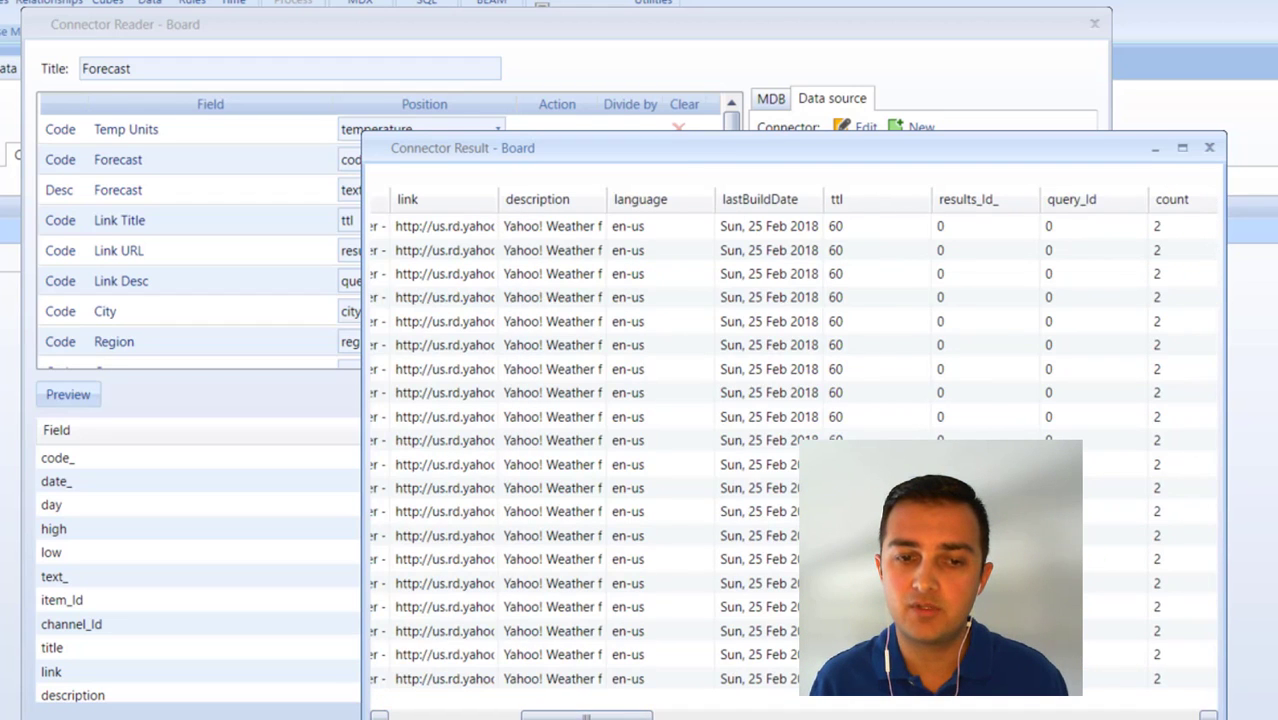
click(460, 714)
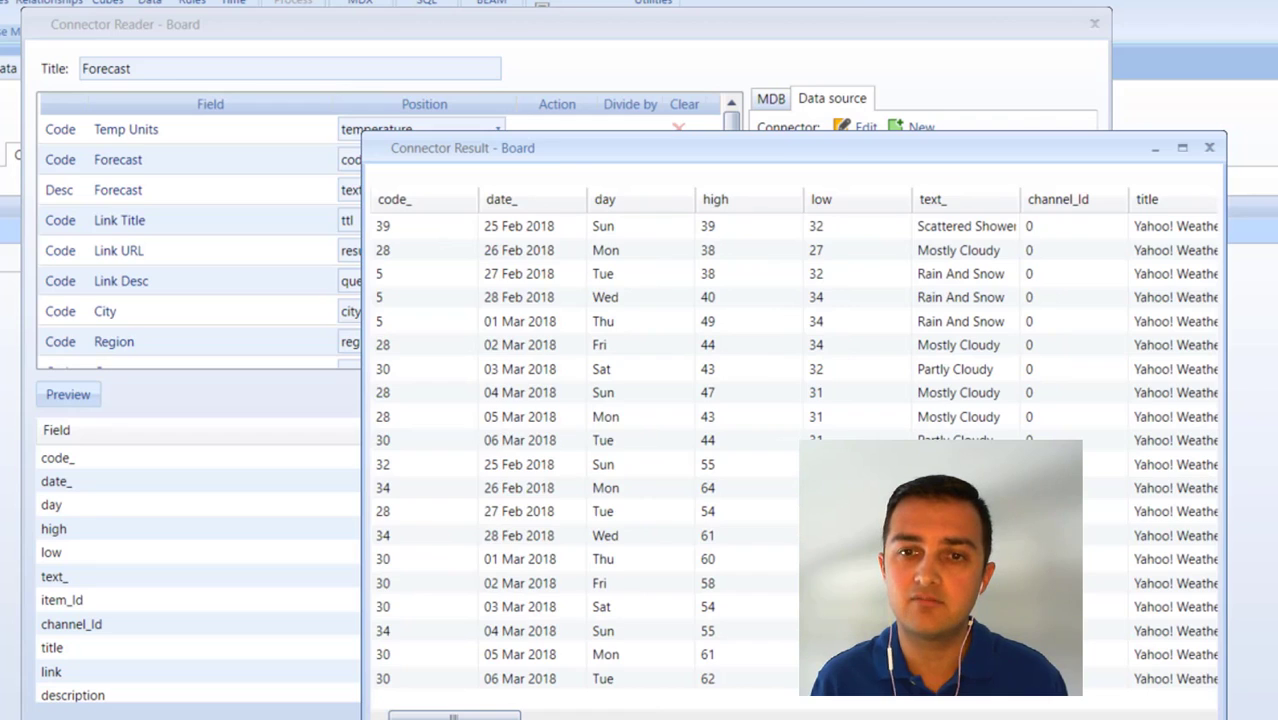
key(Escape)
Step: Open the connector's Extract Manager and review the Yahoo Weather connection's name, description and credential fields
click(856, 132)
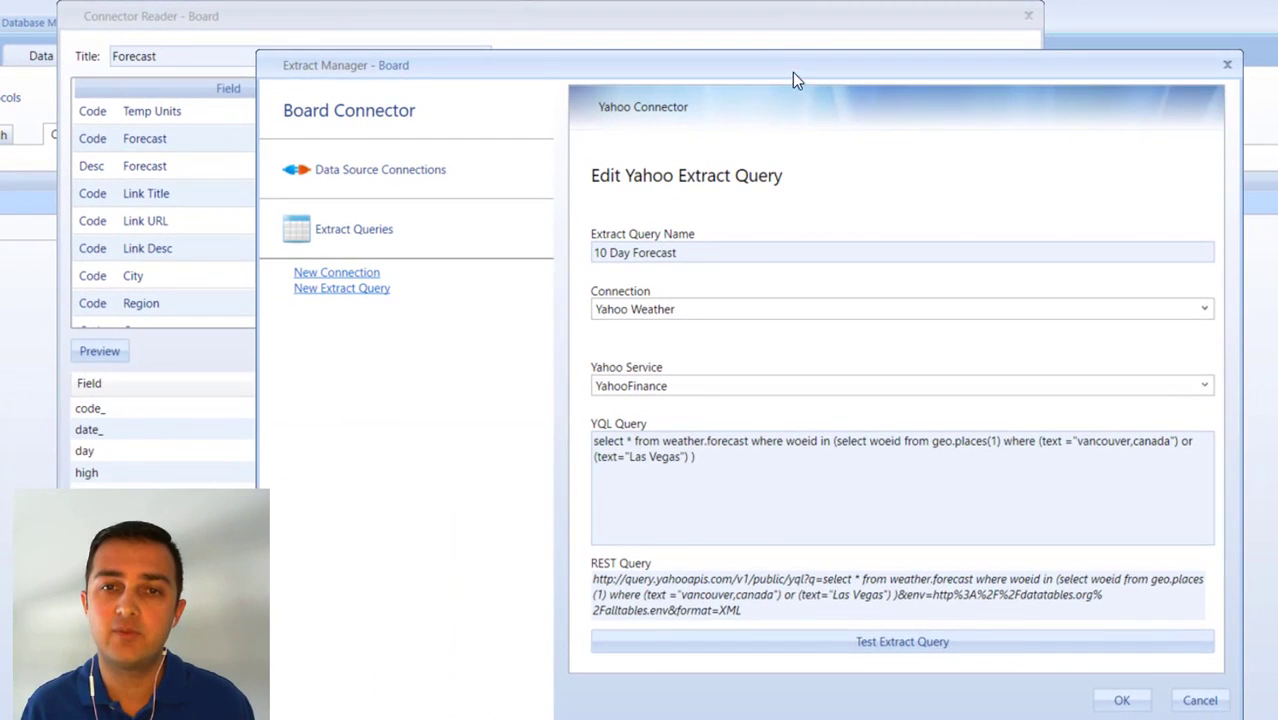
drag(777, 63, 637, 79)
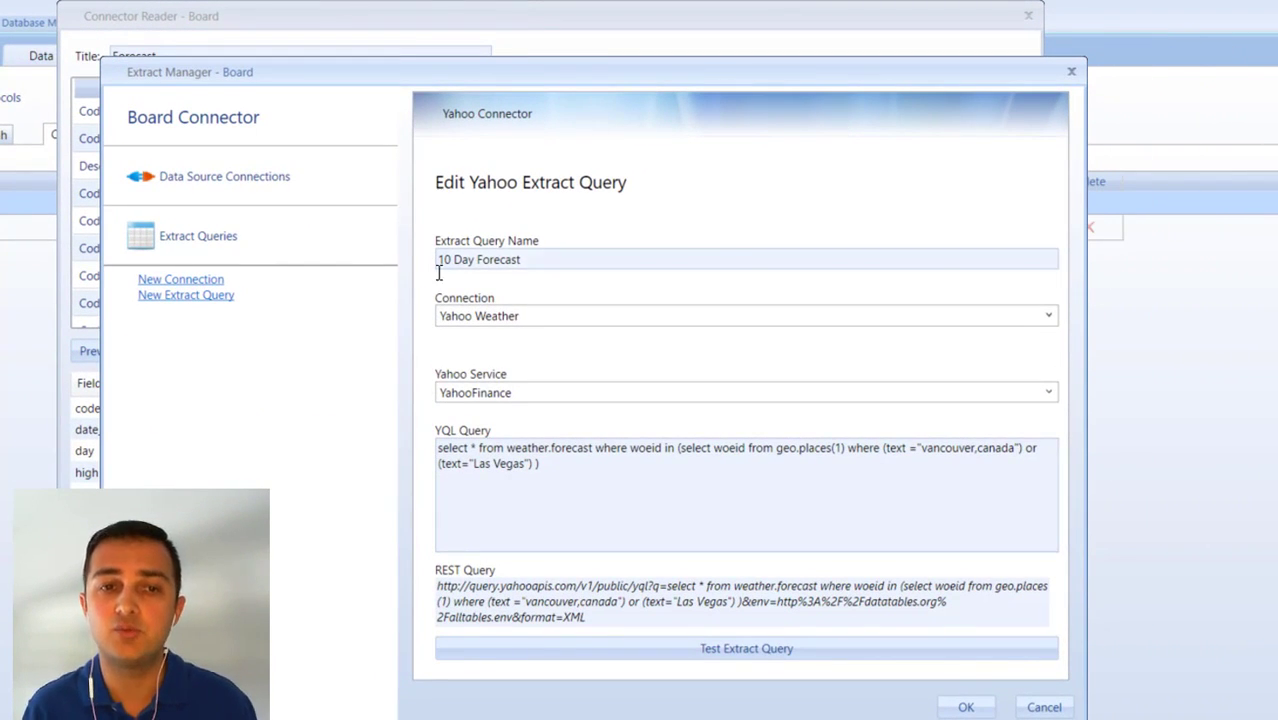
click(271, 175)
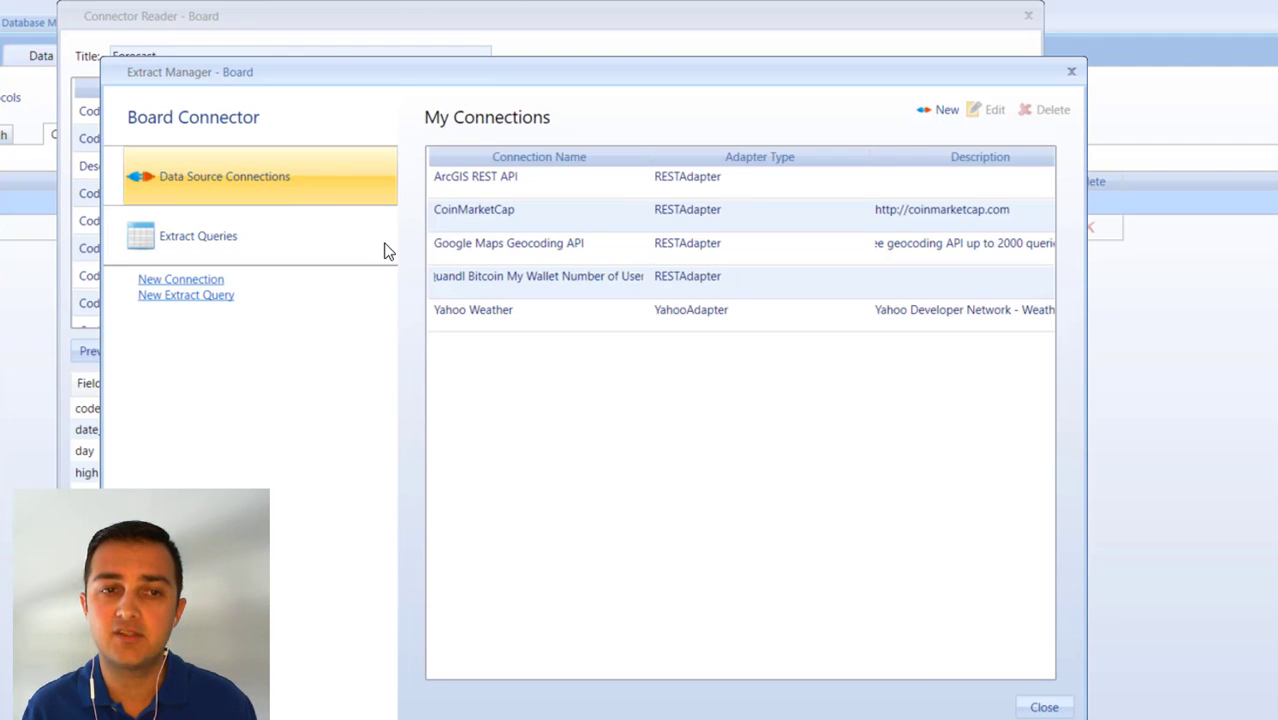
click(519, 314)
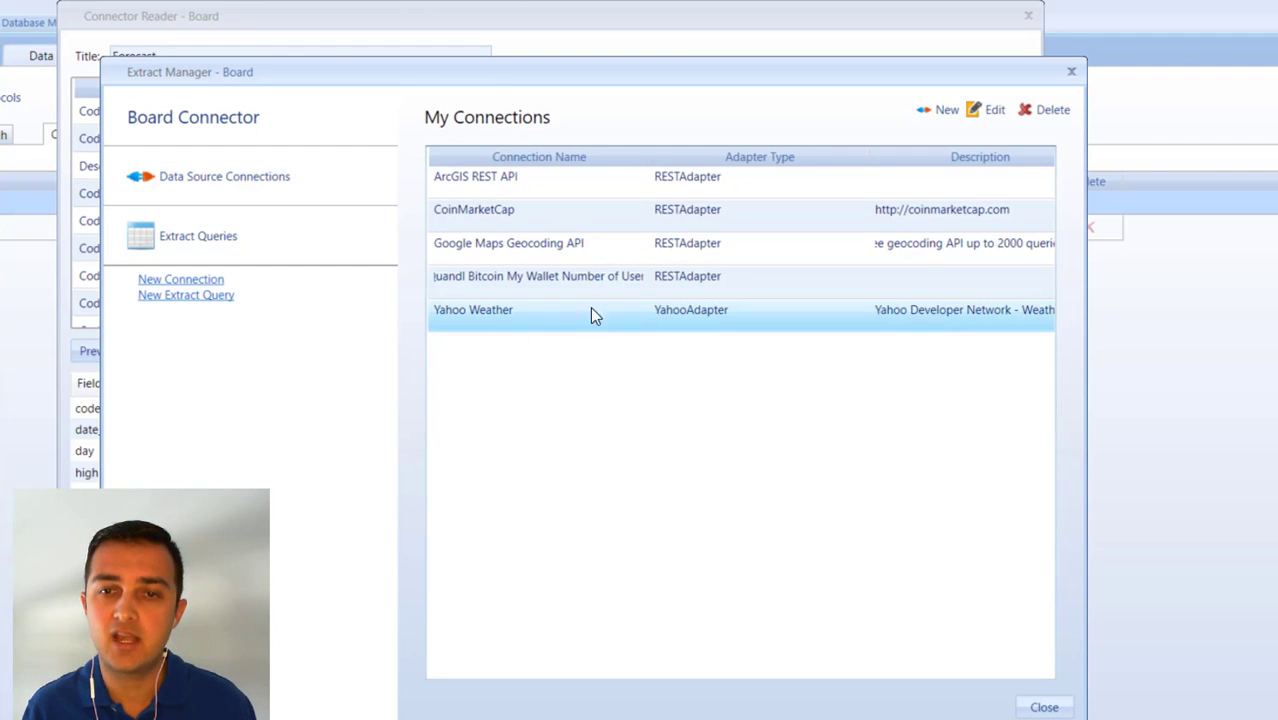
click(987, 110)
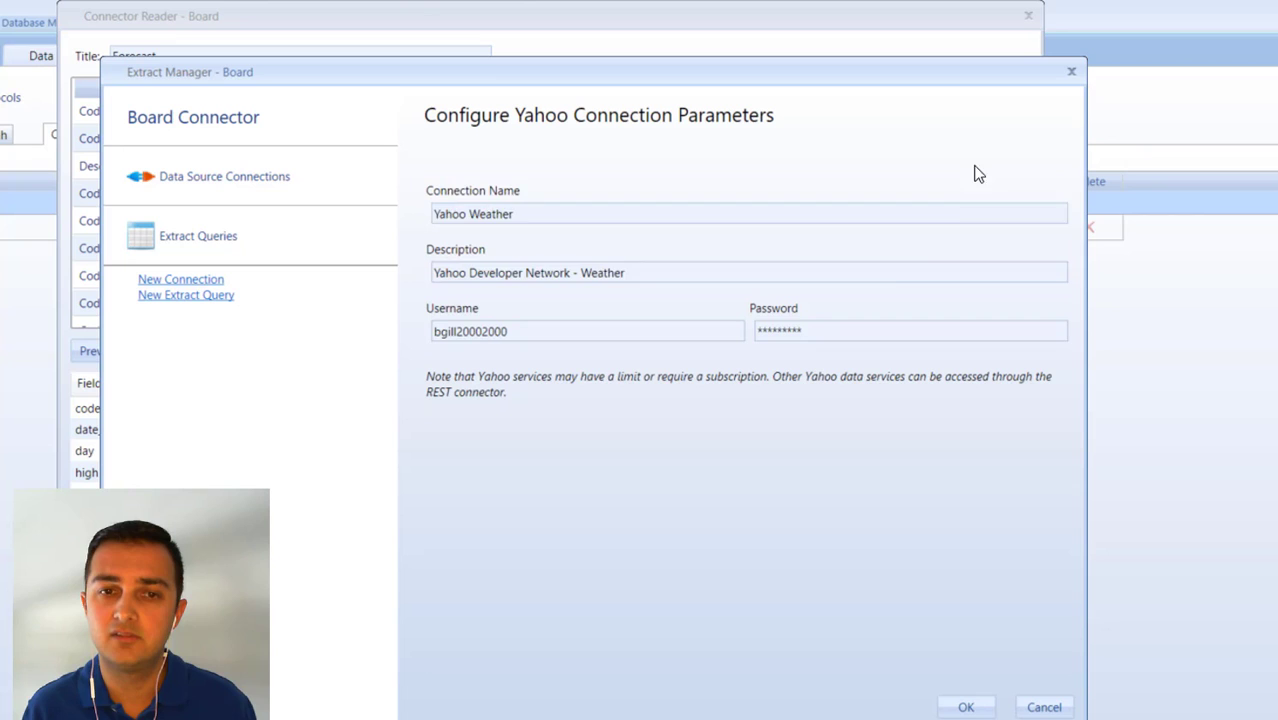
triple_click(499, 212)
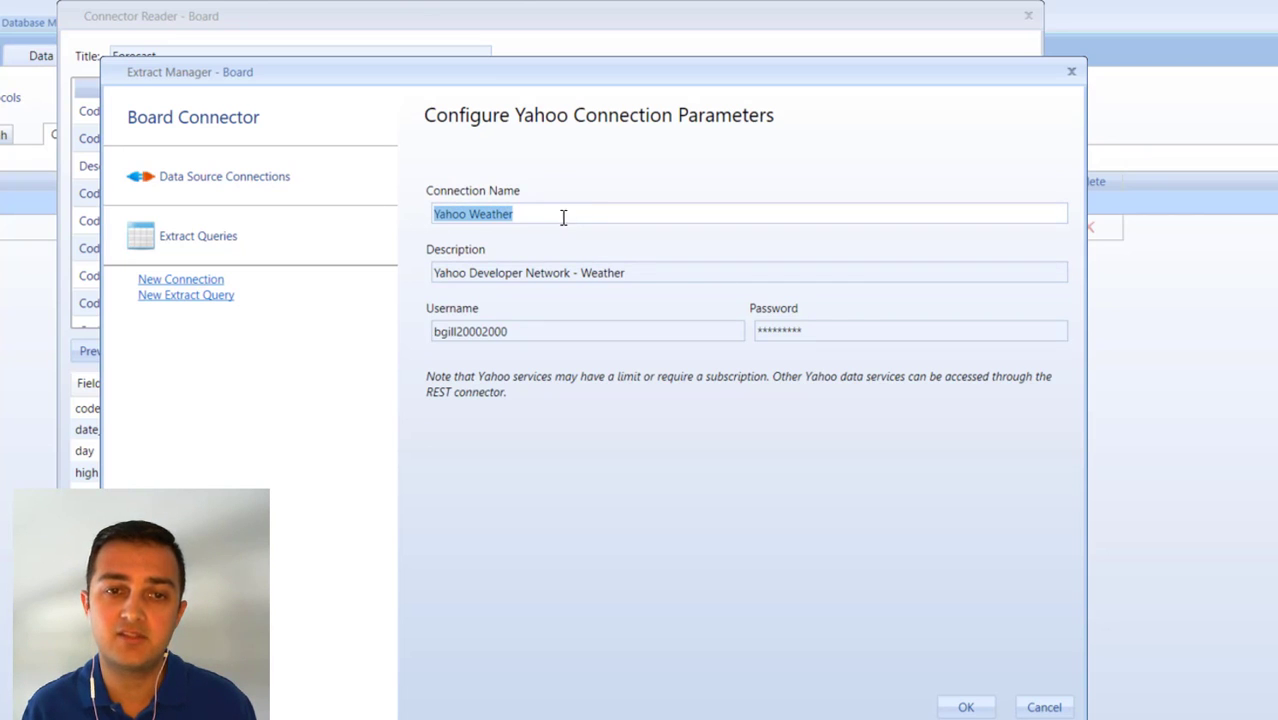
click(556, 212)
click(656, 274)
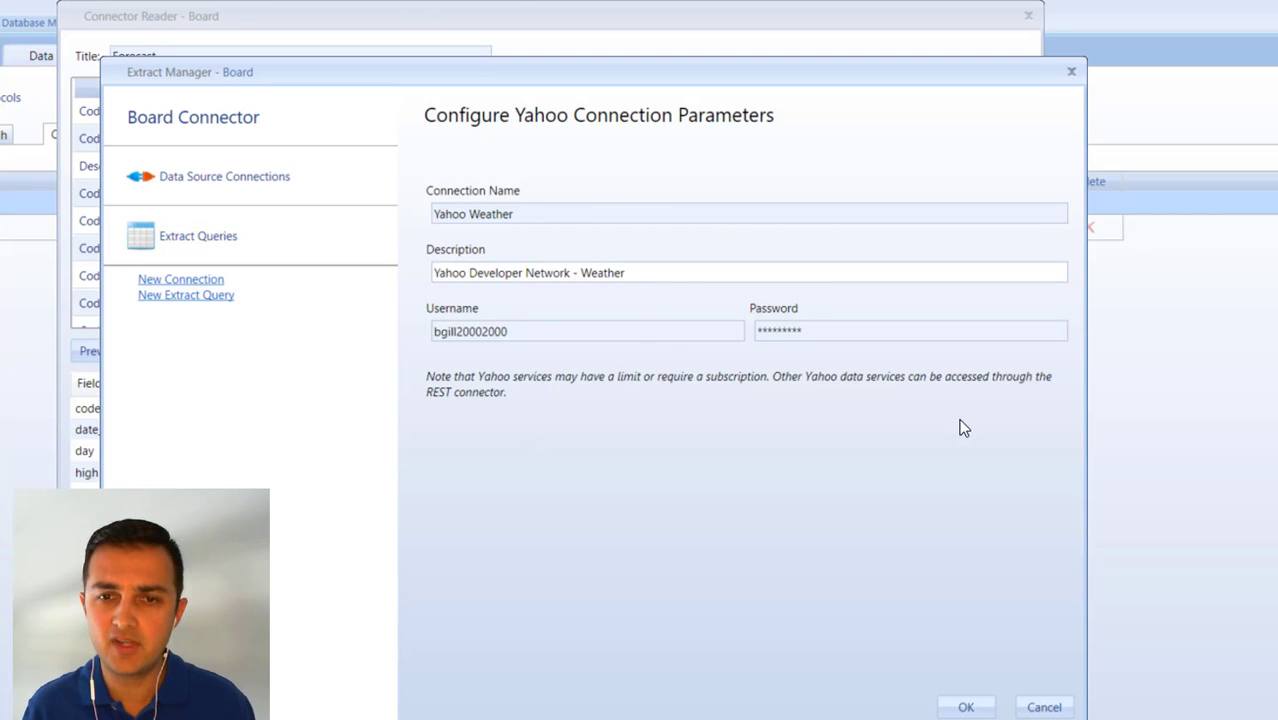
Step: Open the 10 Day Forecast extract query for editing and set its Yahoo Service to YahooWeather
click(303, 237)
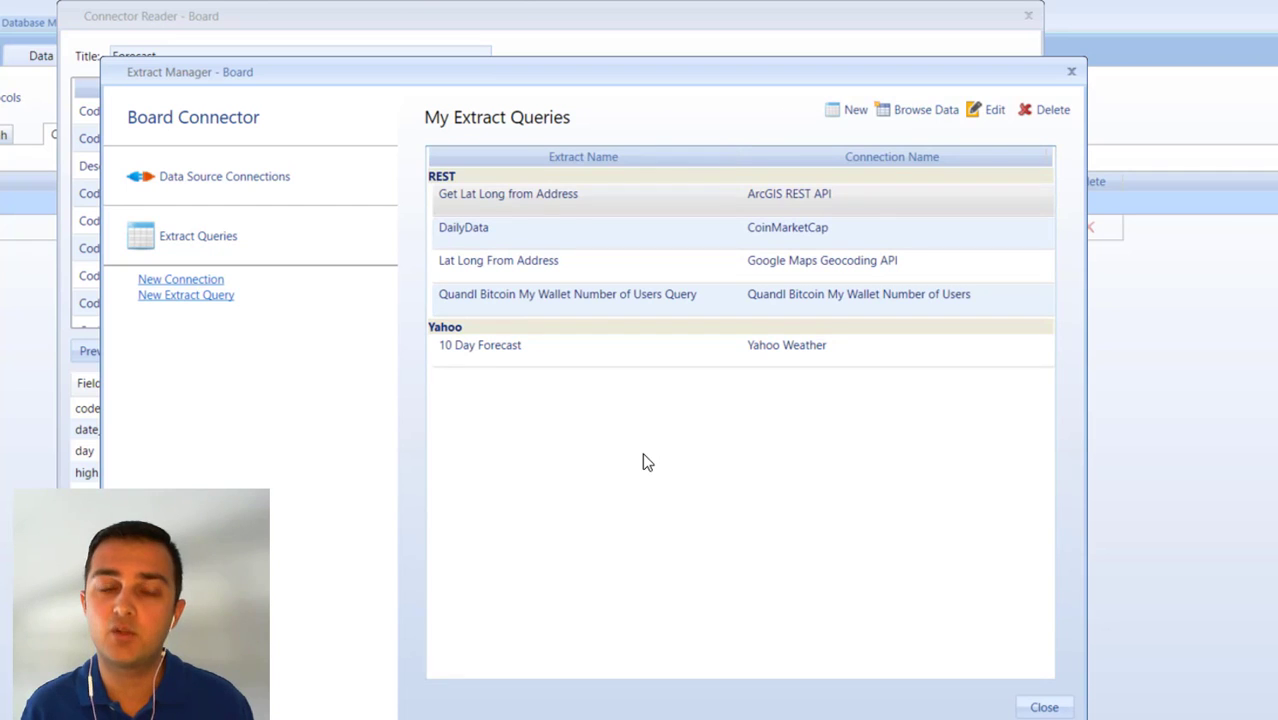
click(499, 348)
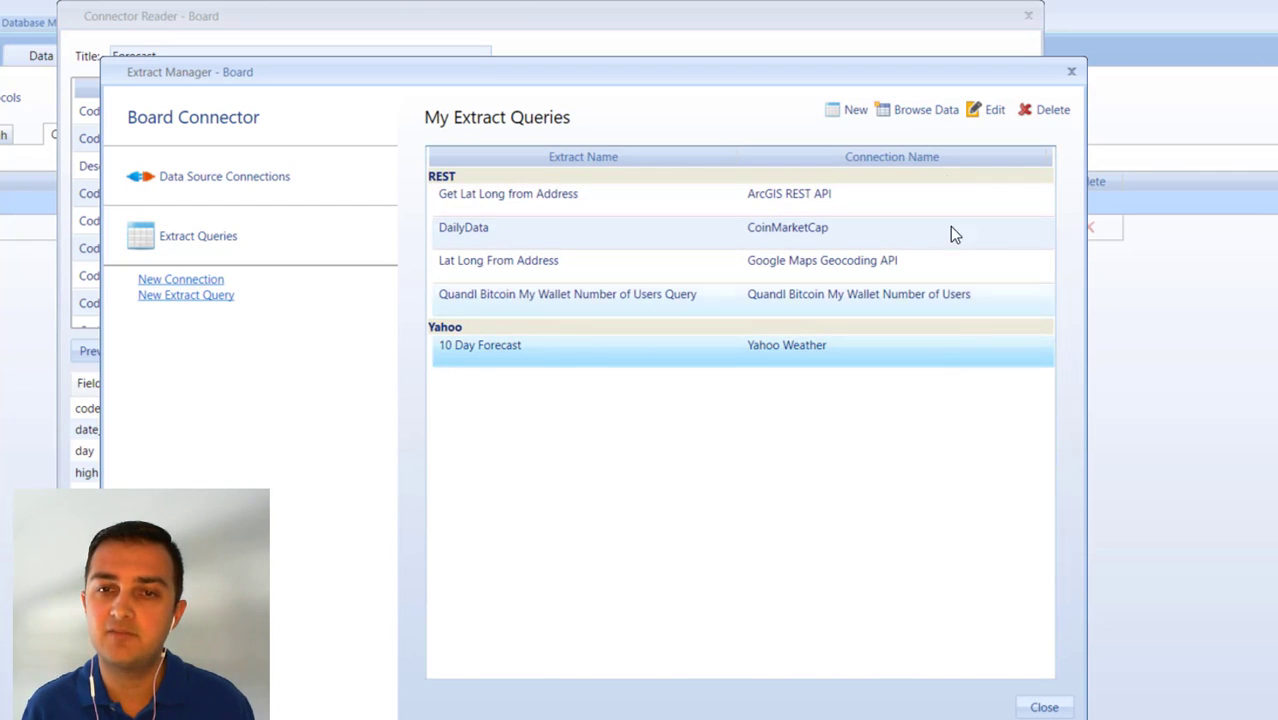
click(978, 110)
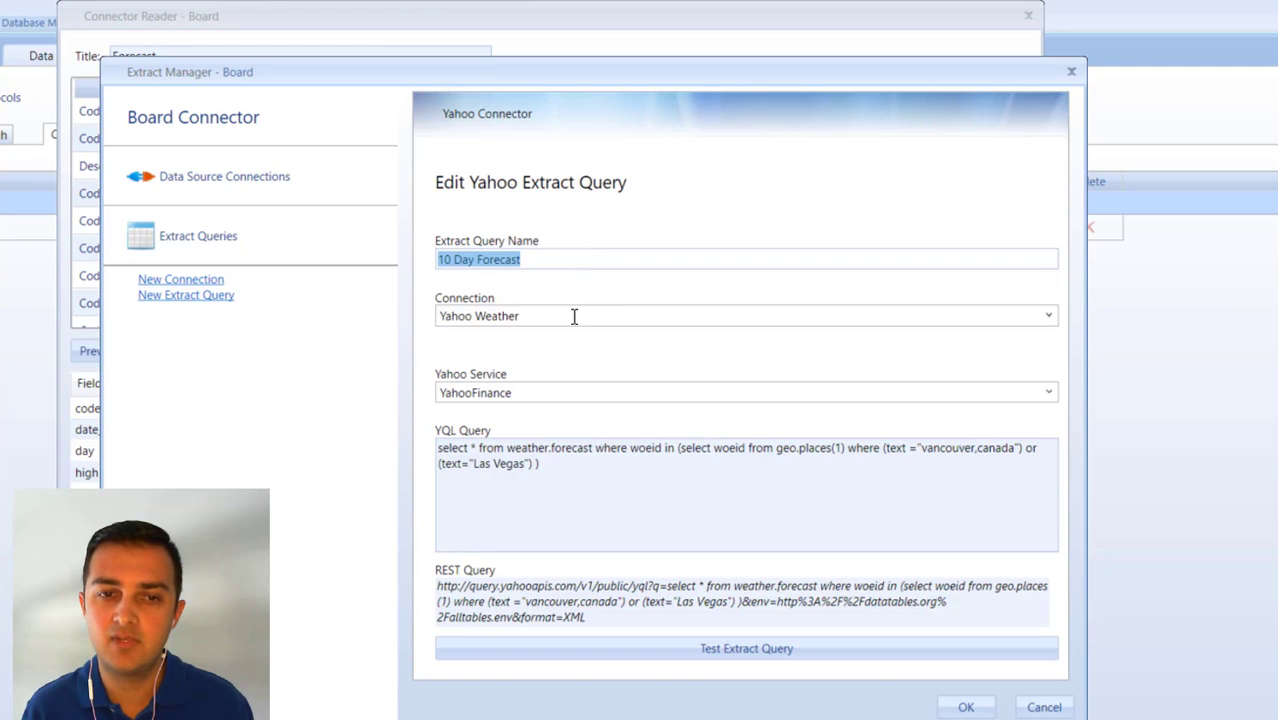
key(Tab)
click(1048, 392)
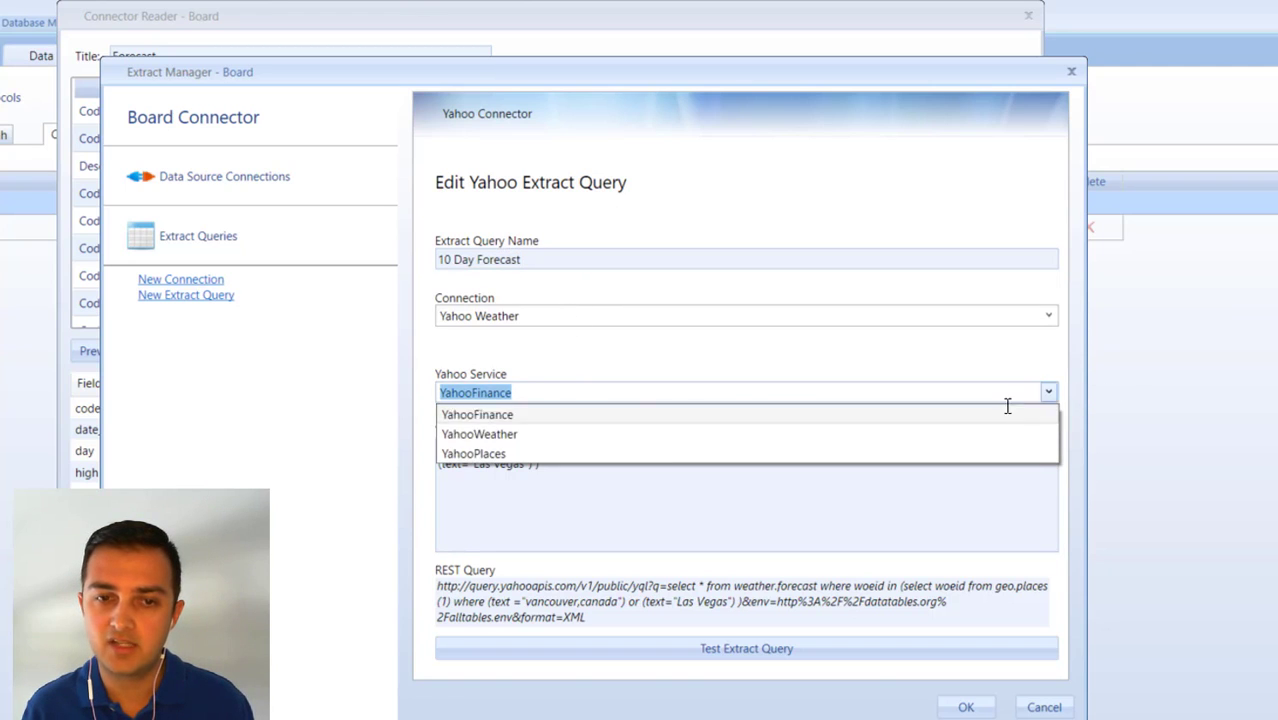
click(662, 440)
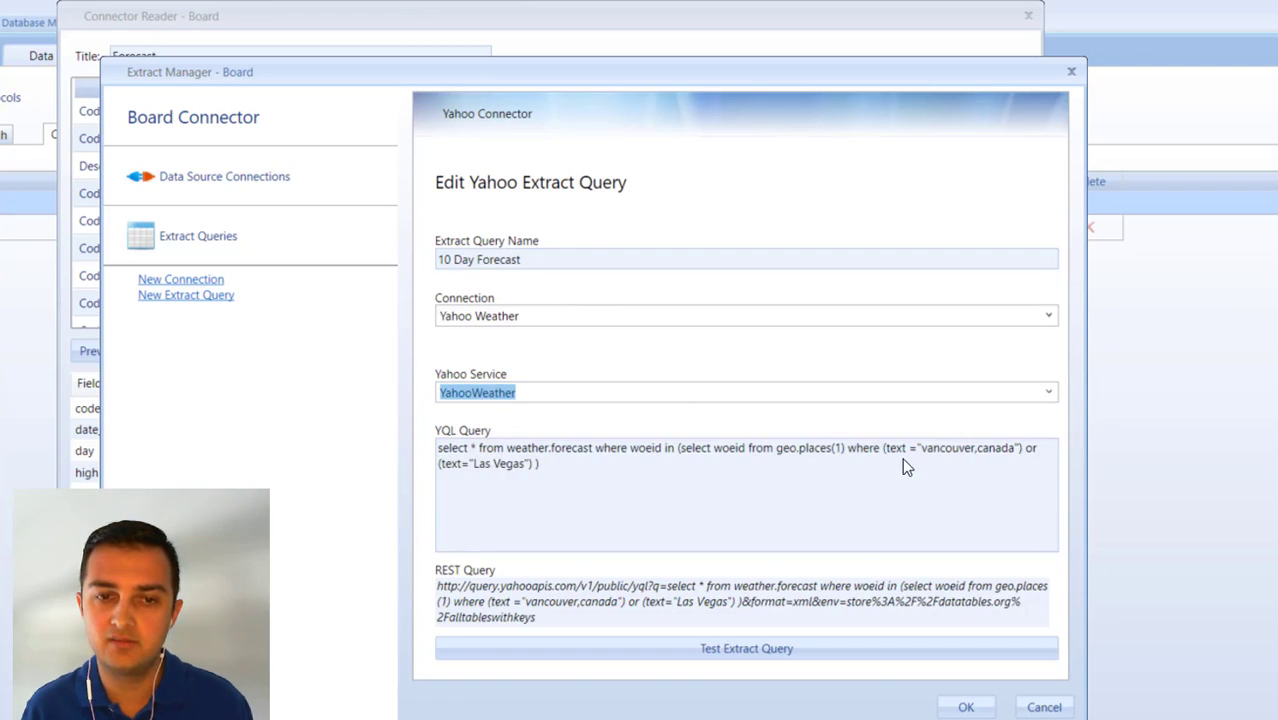
Step: Examine the YQL query text, including its source table and the Vancouver and Las Vegas location conditions
click(639, 517)
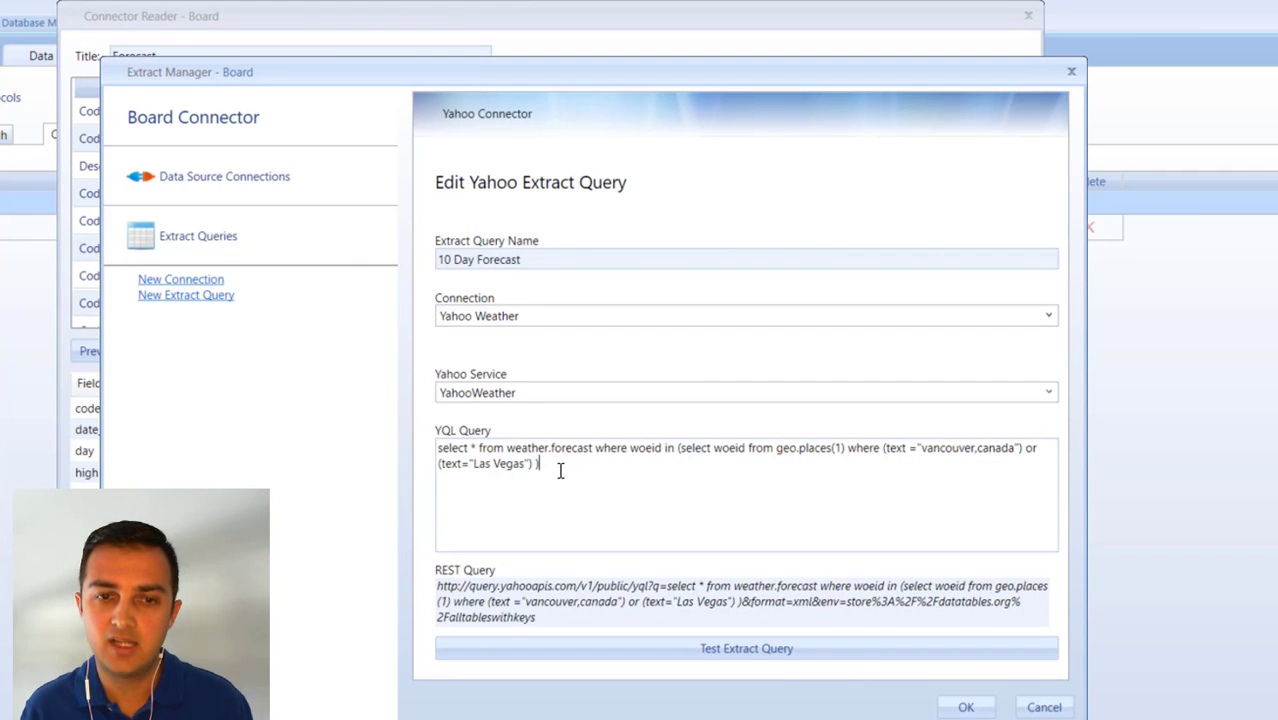
key(ctrl+a)
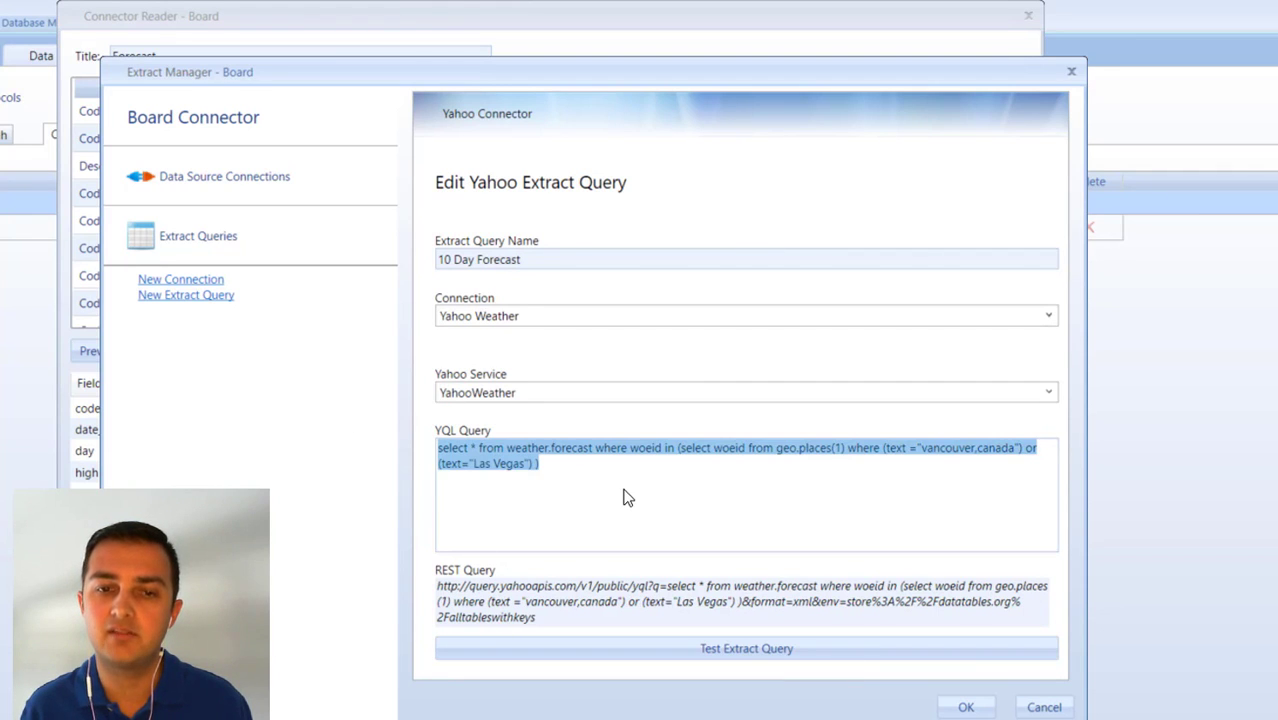
click(579, 461)
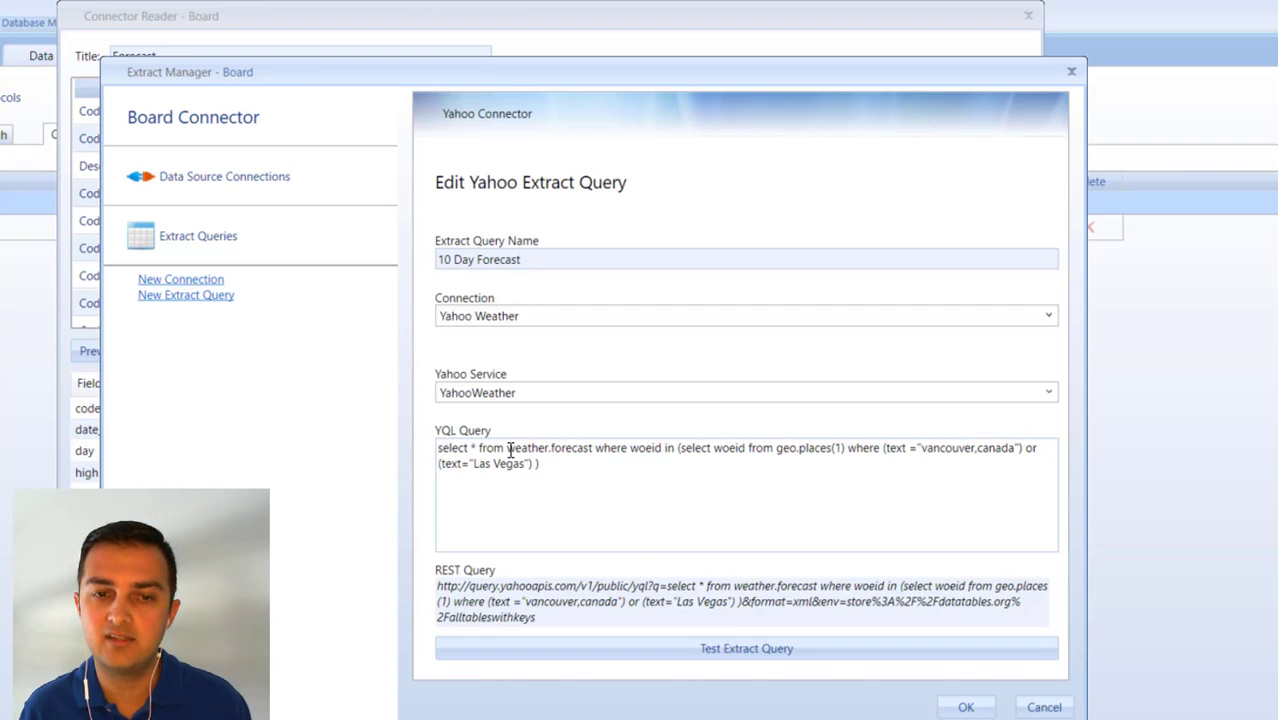
drag(545, 465, 436, 446)
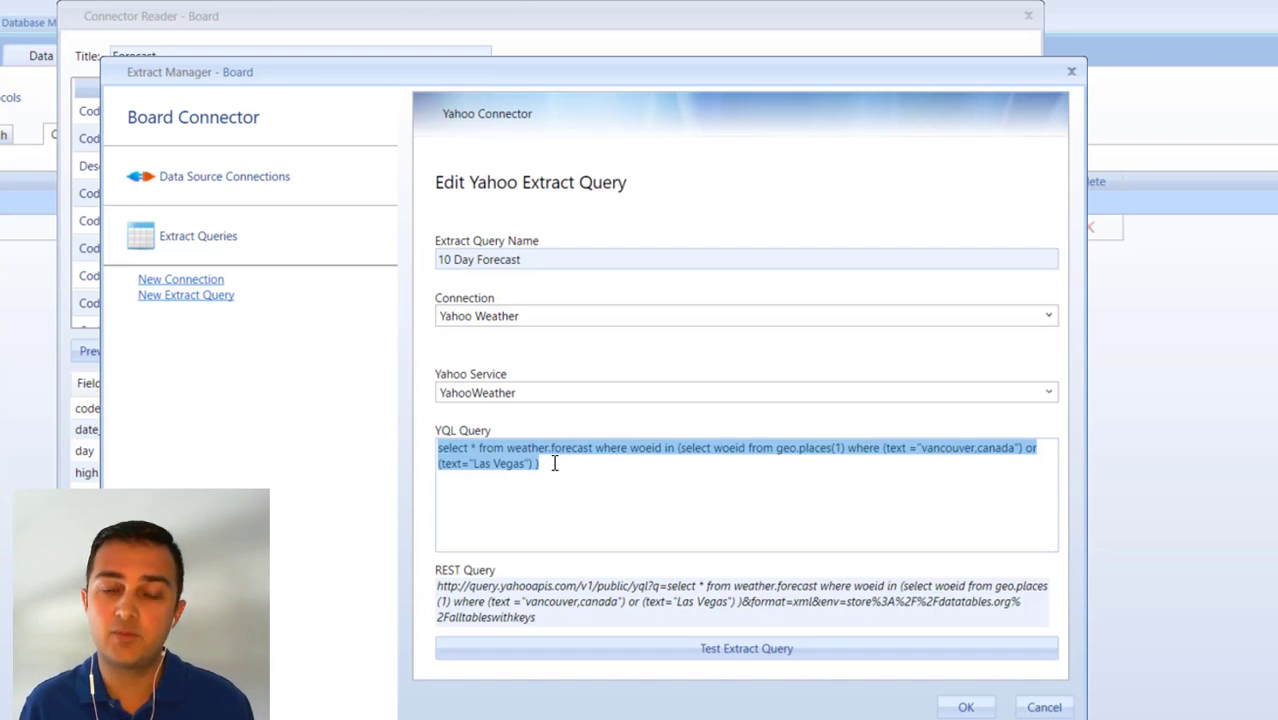
click(925, 450)
drag(925, 450, 1022, 449)
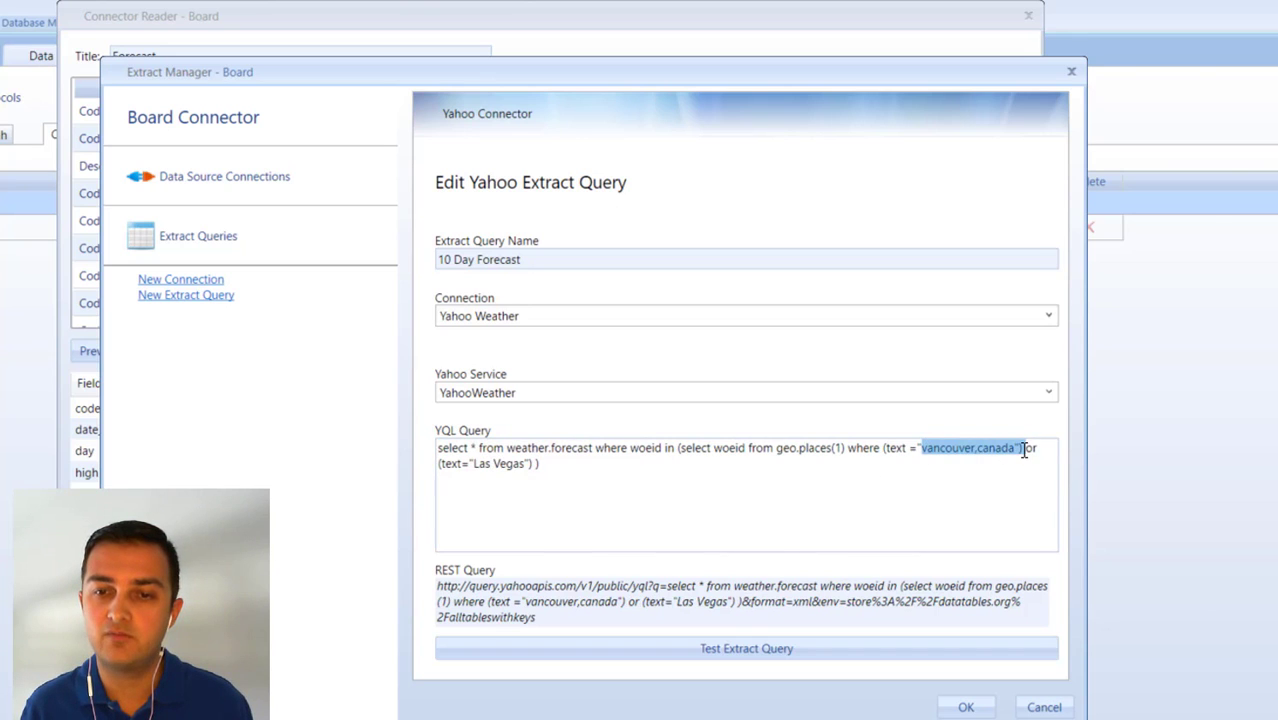
drag(473, 463, 523, 463)
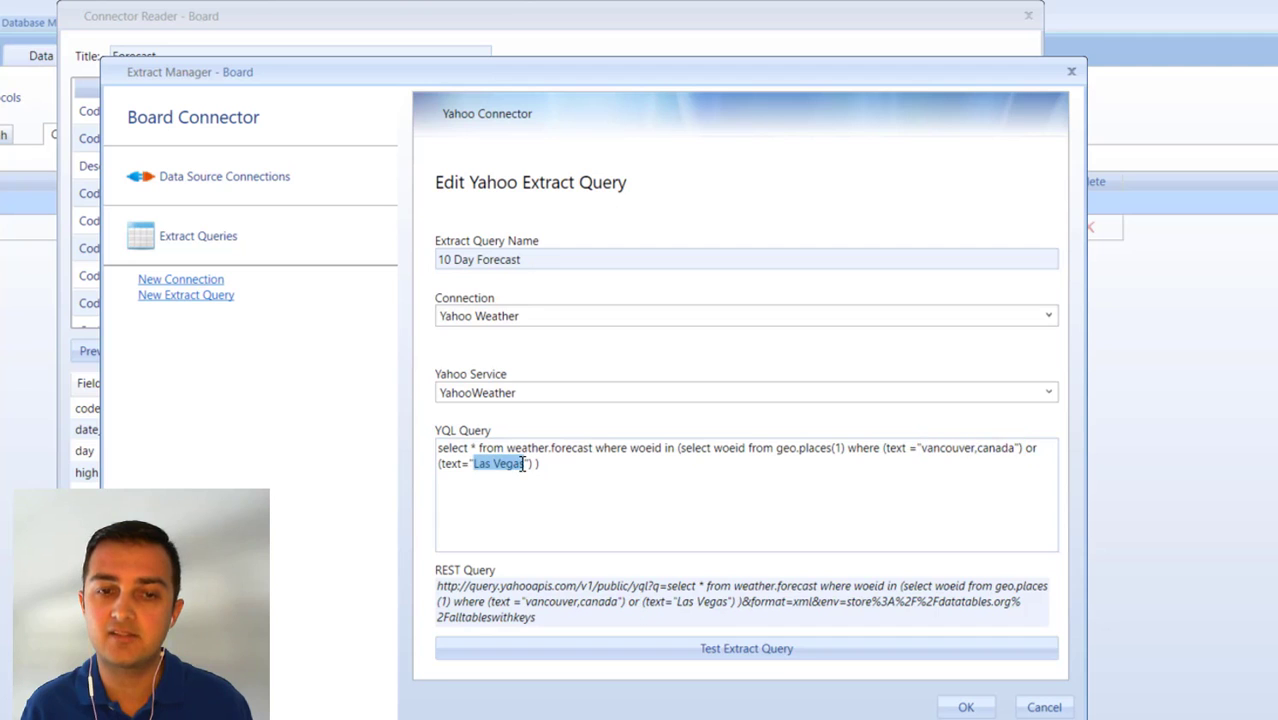
click(577, 465)
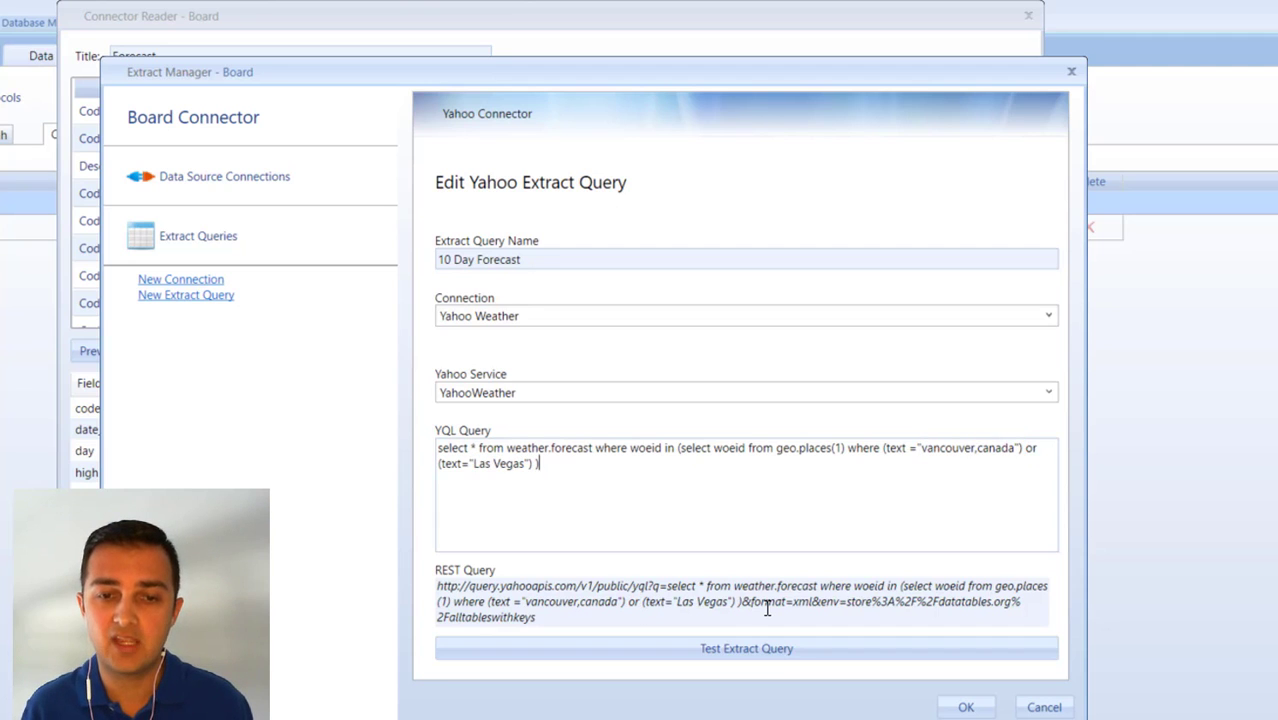
Step: Test the 10 Day Forecast extract query, browse the returned columns, and close the result
click(660, 657)
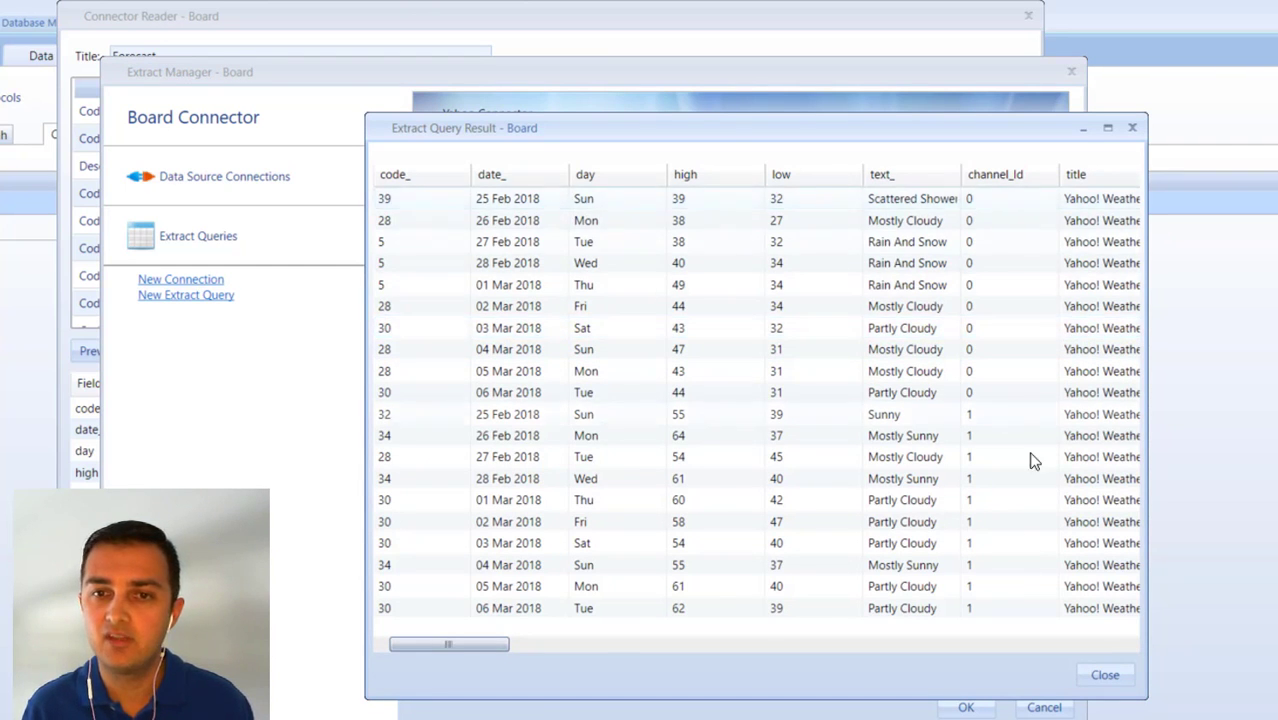
click(1004, 648)
click(670, 648)
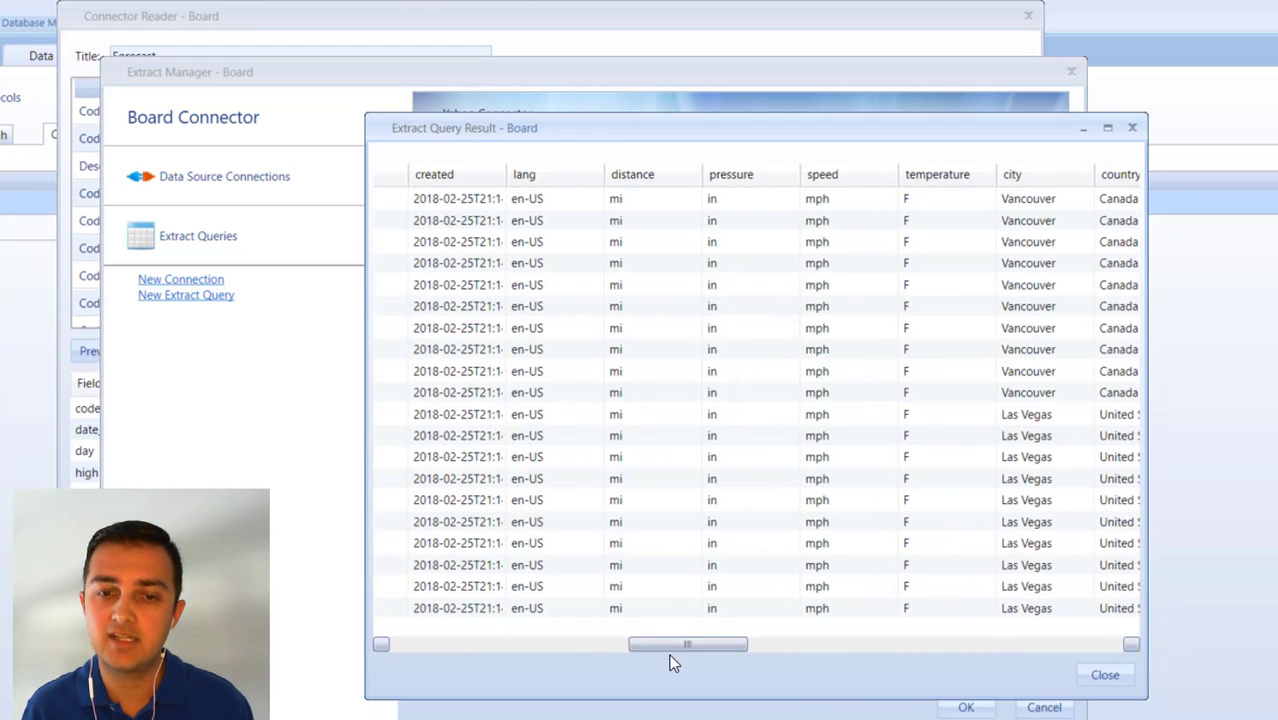
click(432, 648)
click(432, 648)
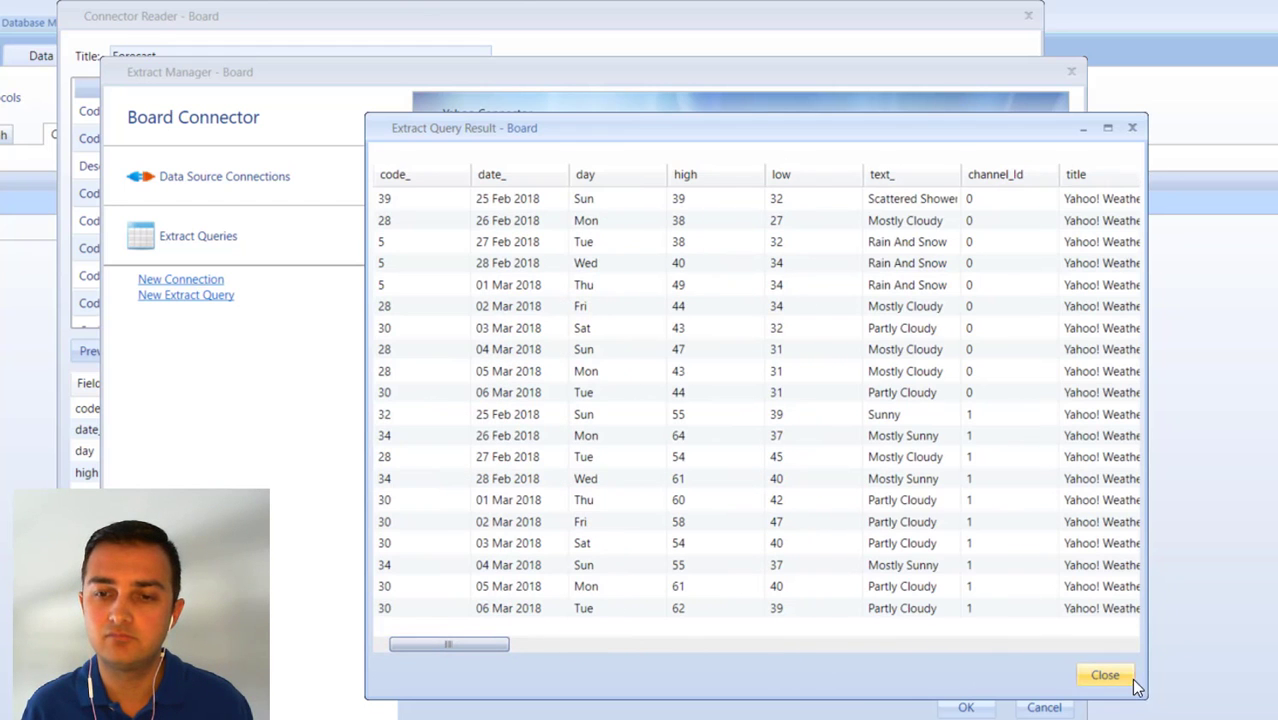
click(1105, 675)
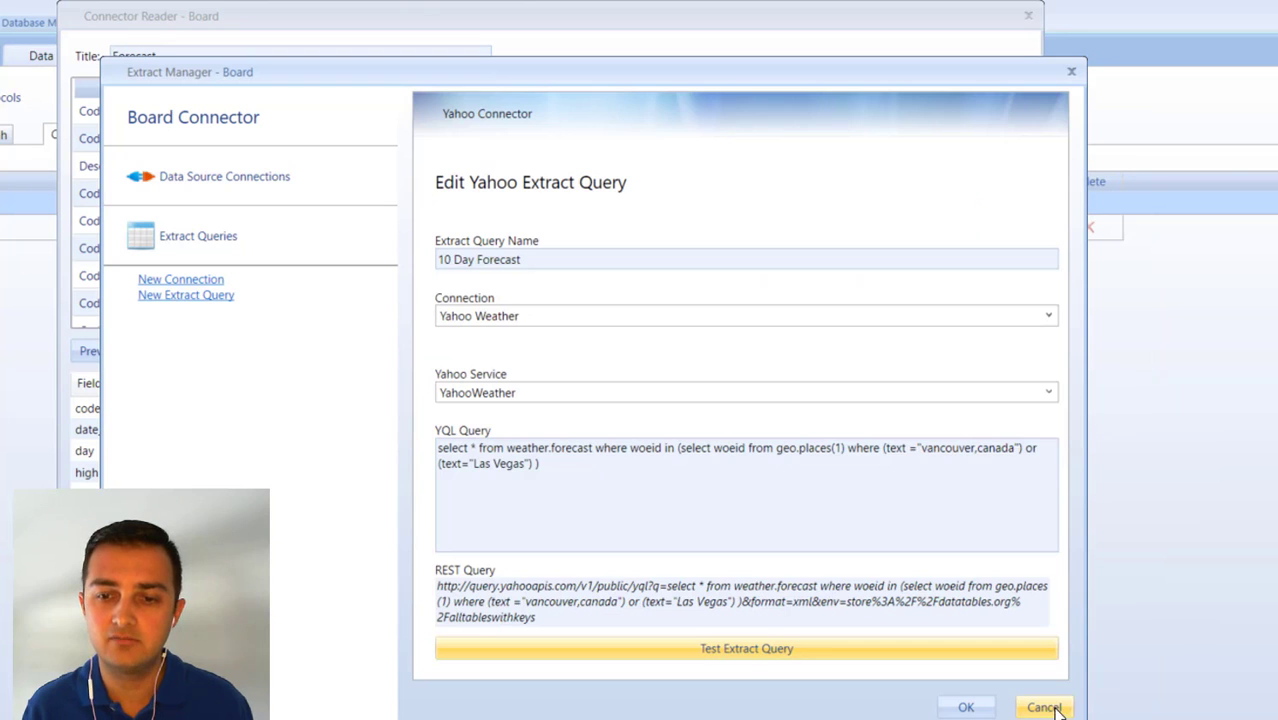
Step: Cancel editing the 10 Day Forecast extract query and close the Forecast protocol without saving its changes
click(1044, 705)
click(1044, 706)
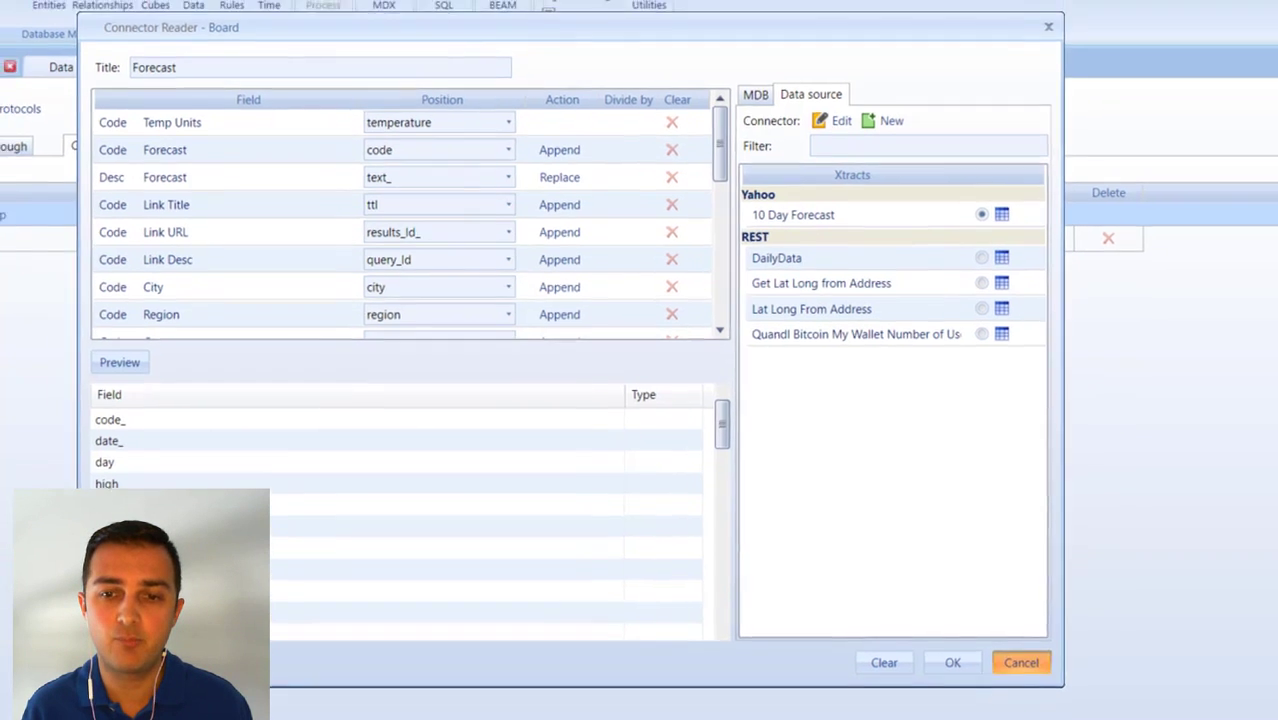
click(996, 649)
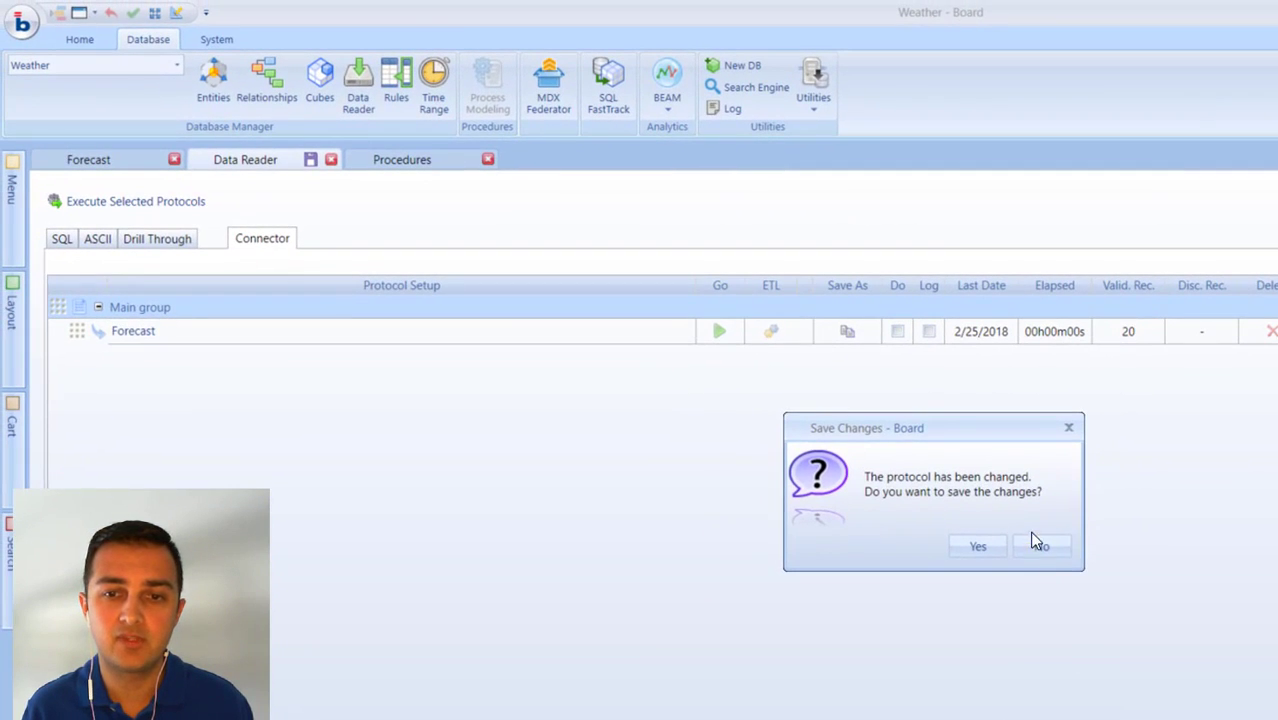
click(1015, 531)
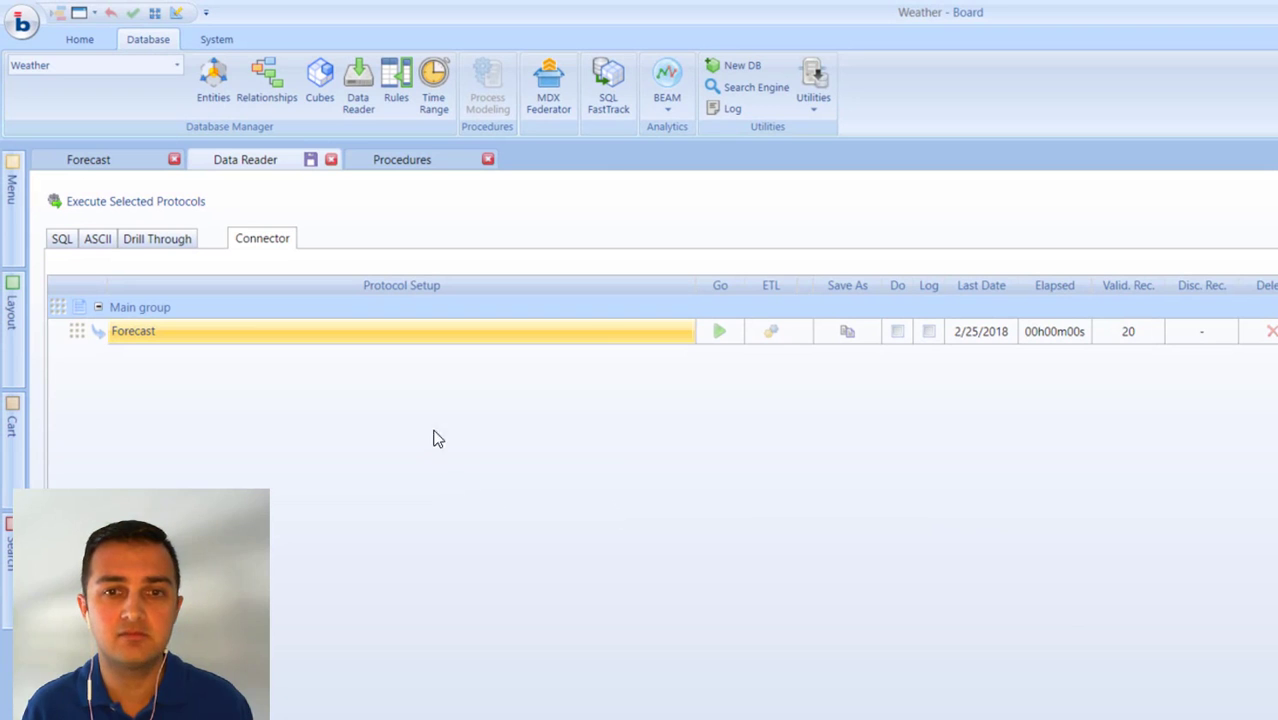
Step: Return to the Forecast screen to review the Vancouver map and daily weather table
click(395, 165)
click(279, 168)
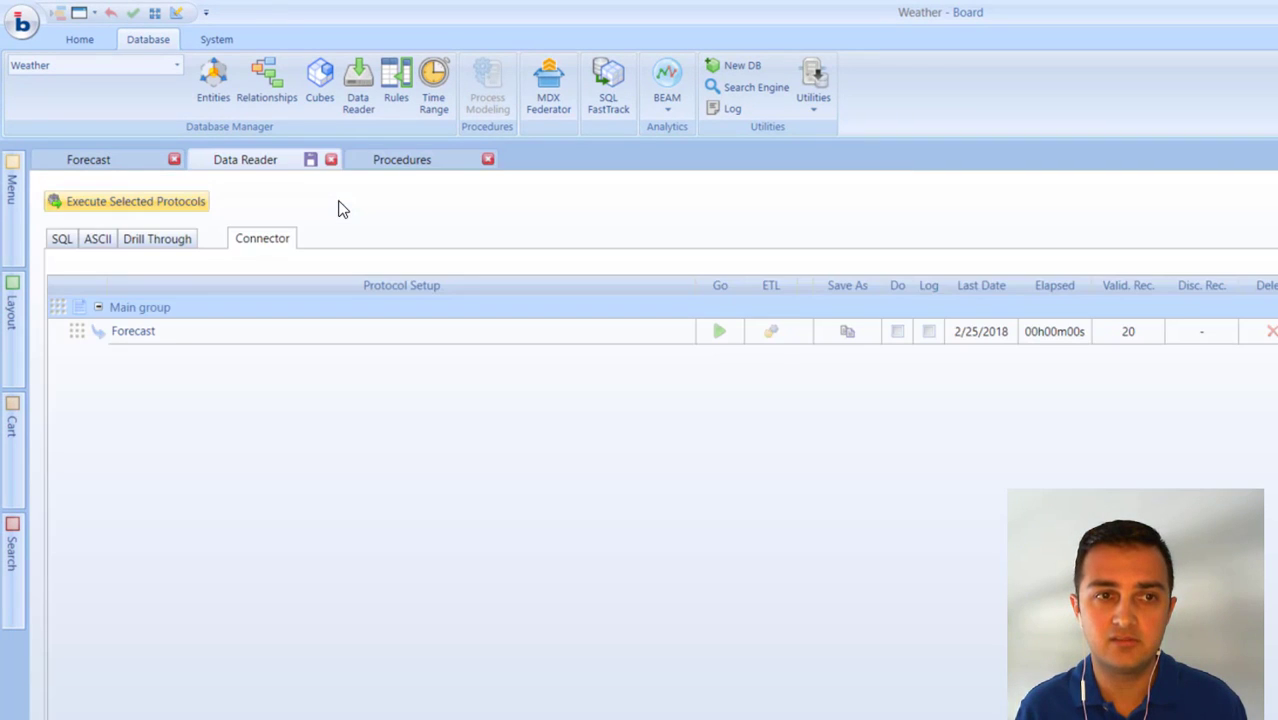
click(117, 161)
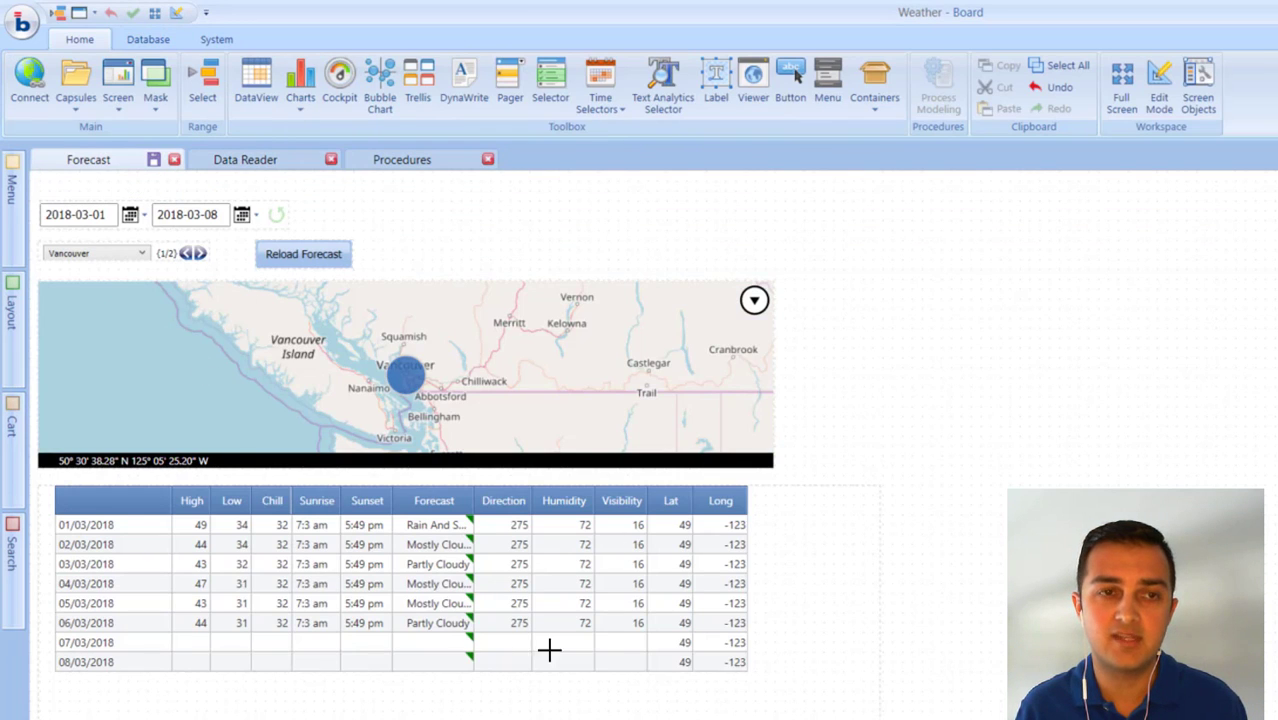
Step: Review the Weather database's entities and display their relationships in the graphical view
click(148, 39)
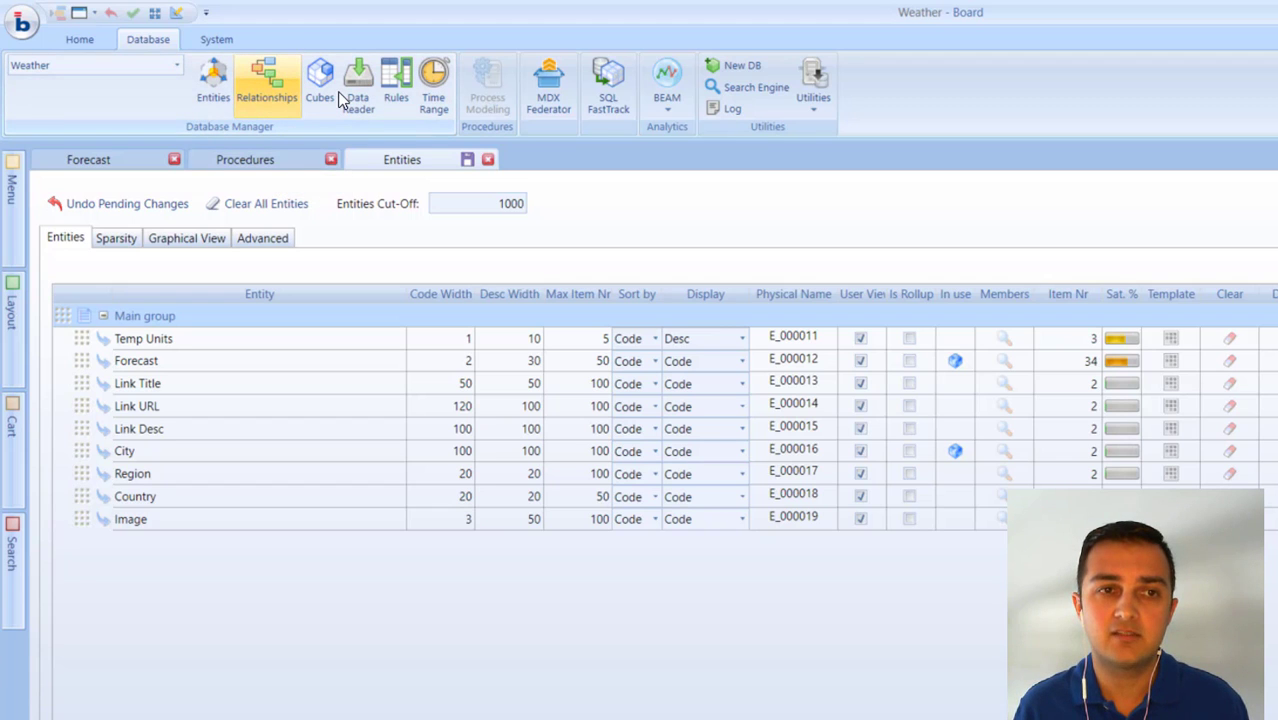
click(266, 85)
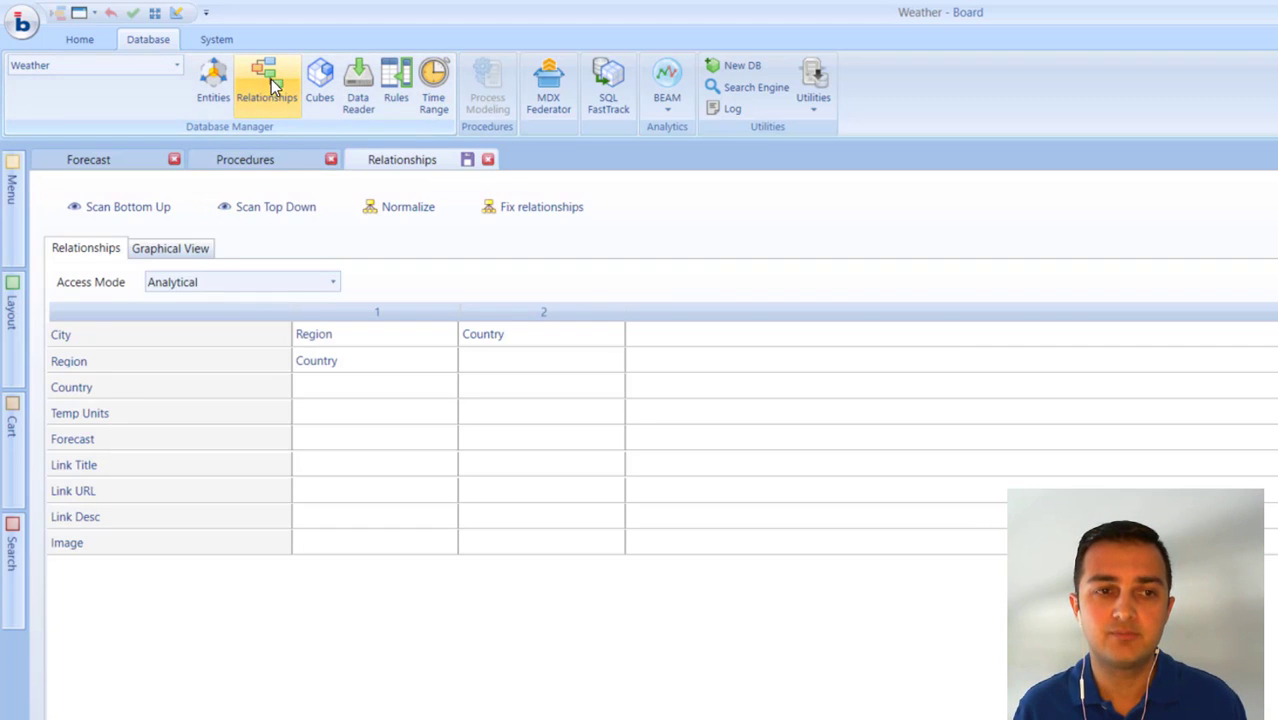
click(192, 248)
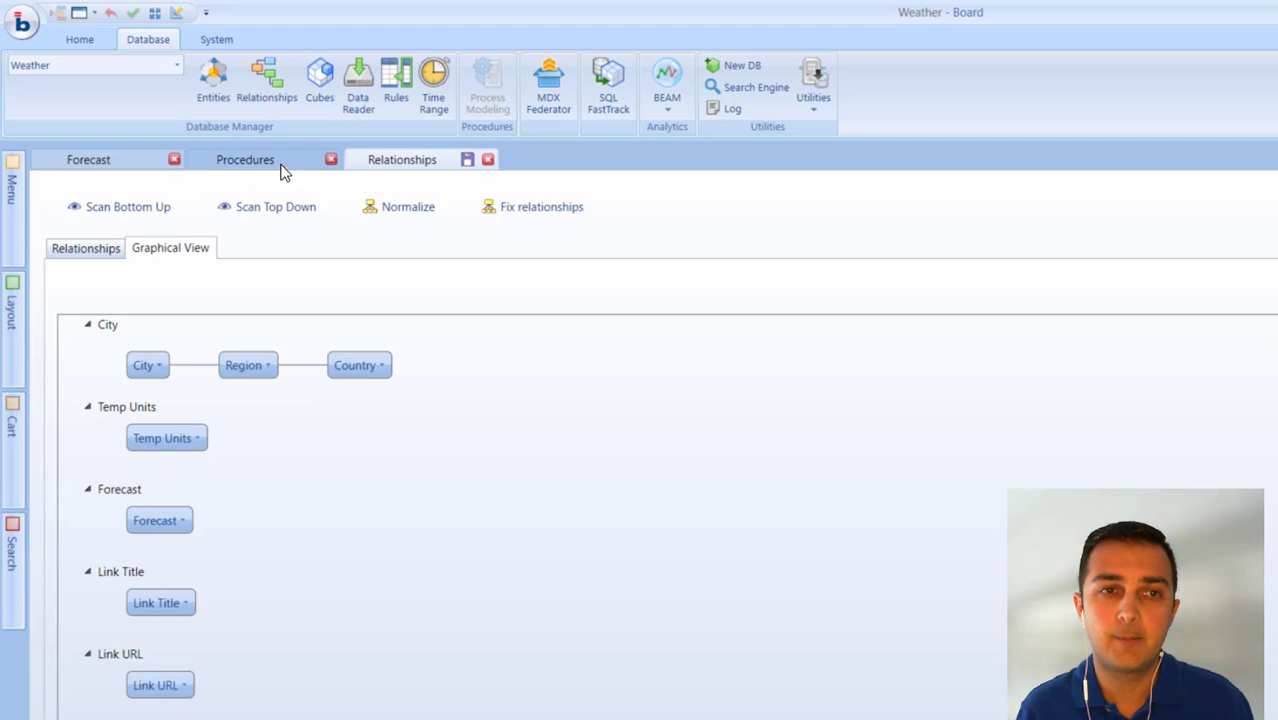
Step: Inspect the Forecast Picture cube's definition among the database's cubes, close it unchanged, and return to the Forecast screen
click(320, 85)
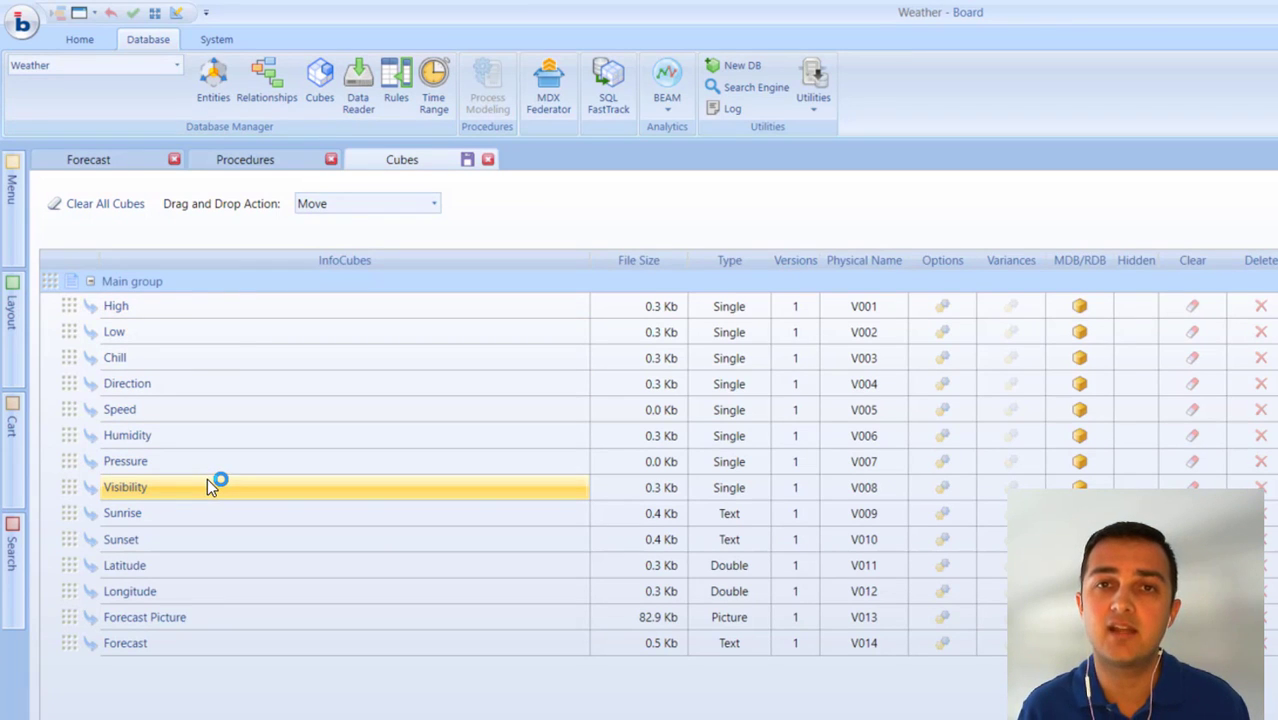
double_click(143, 618)
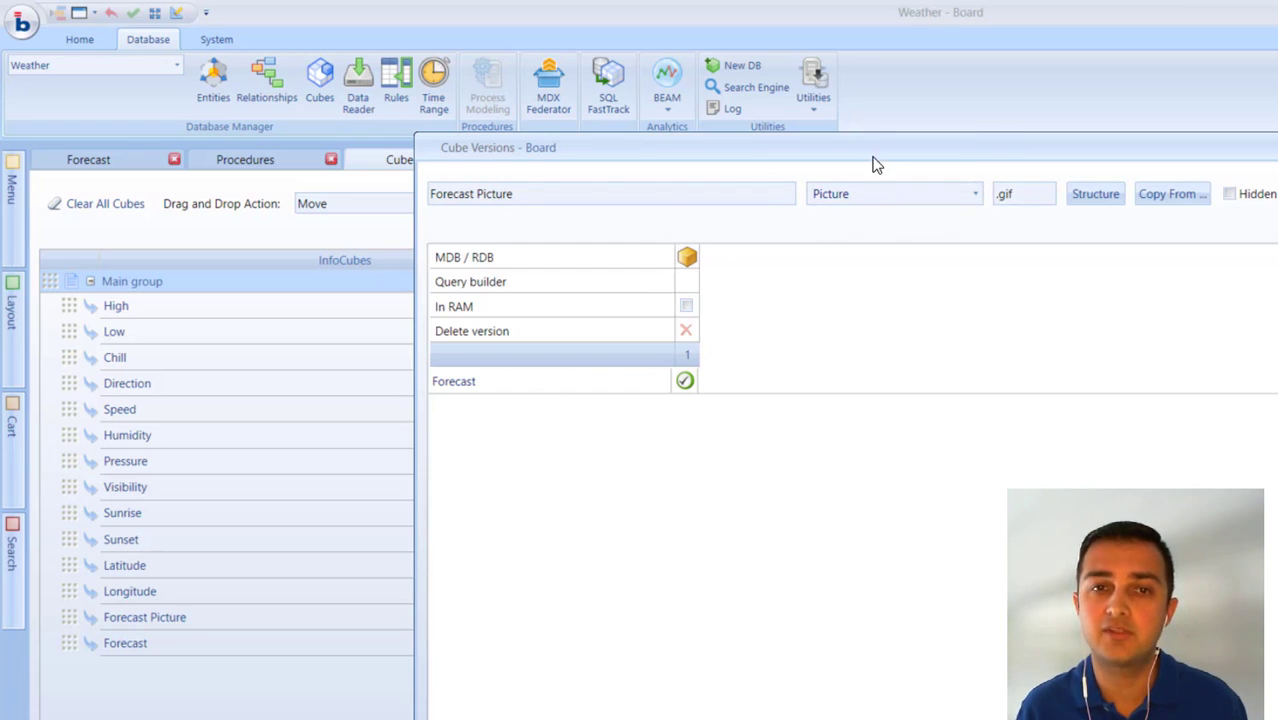
drag(872, 160, 782, 106)
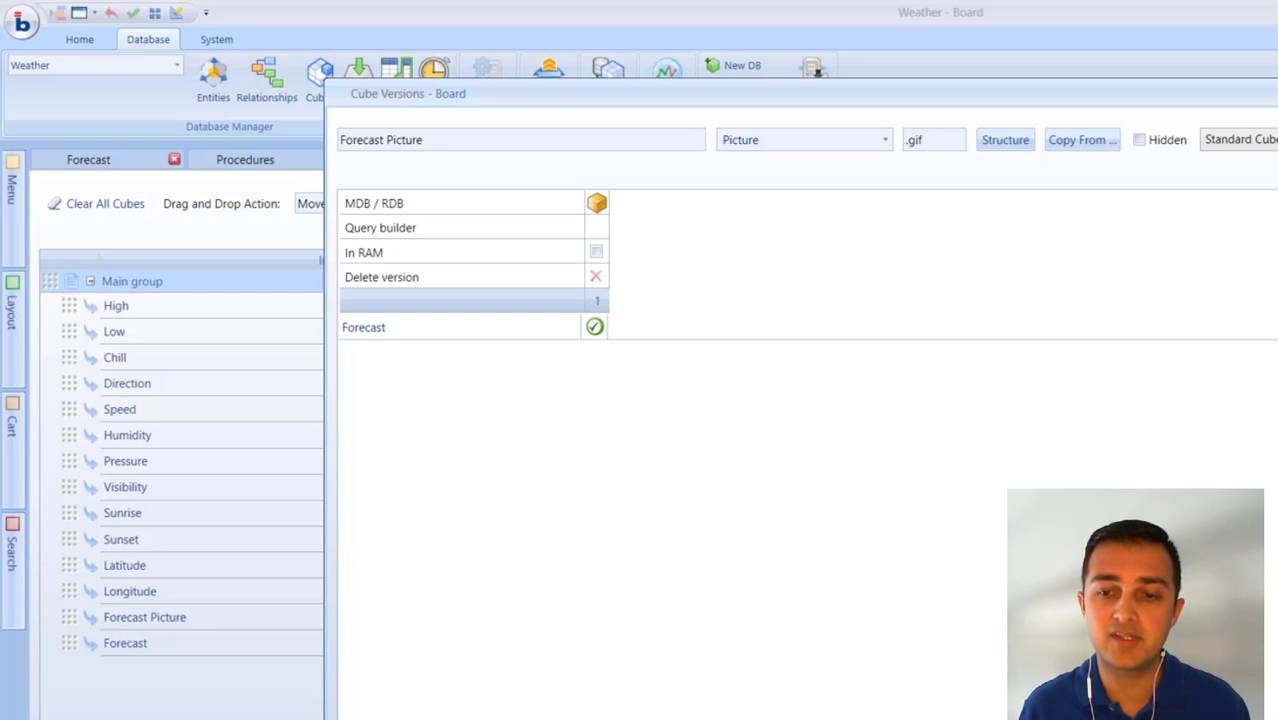
key(Escape)
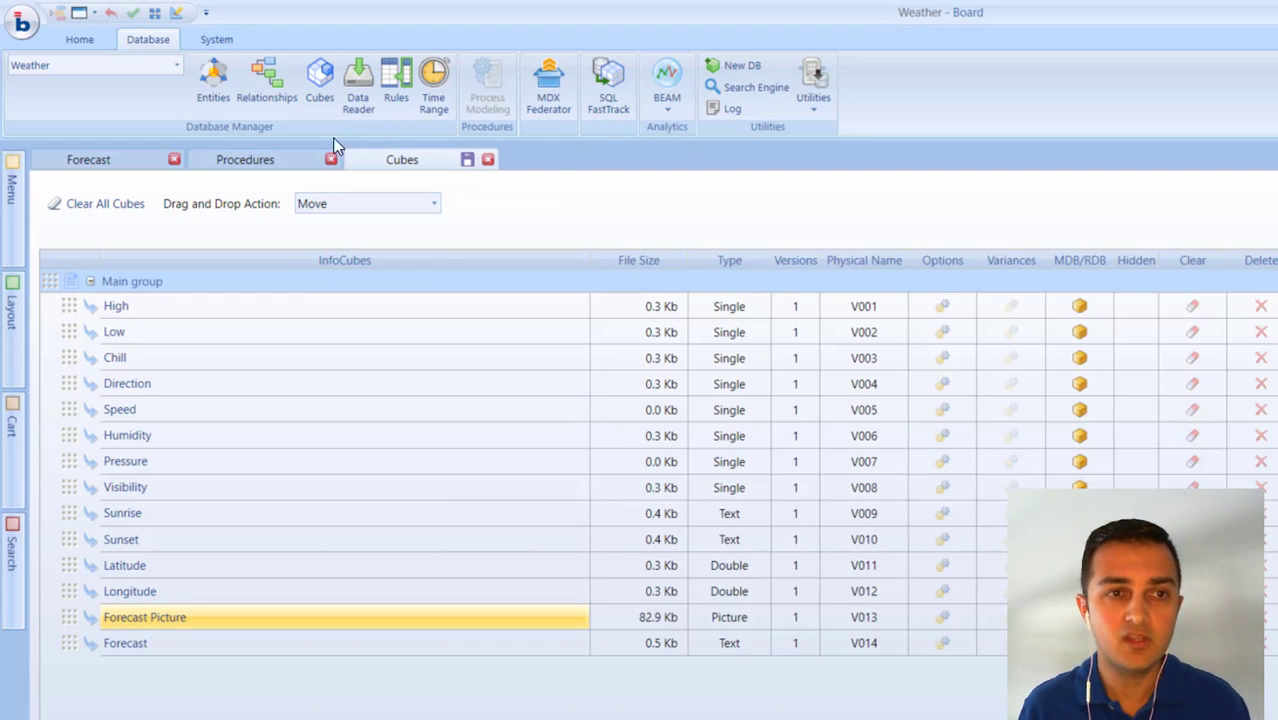
click(270, 160)
click(128, 161)
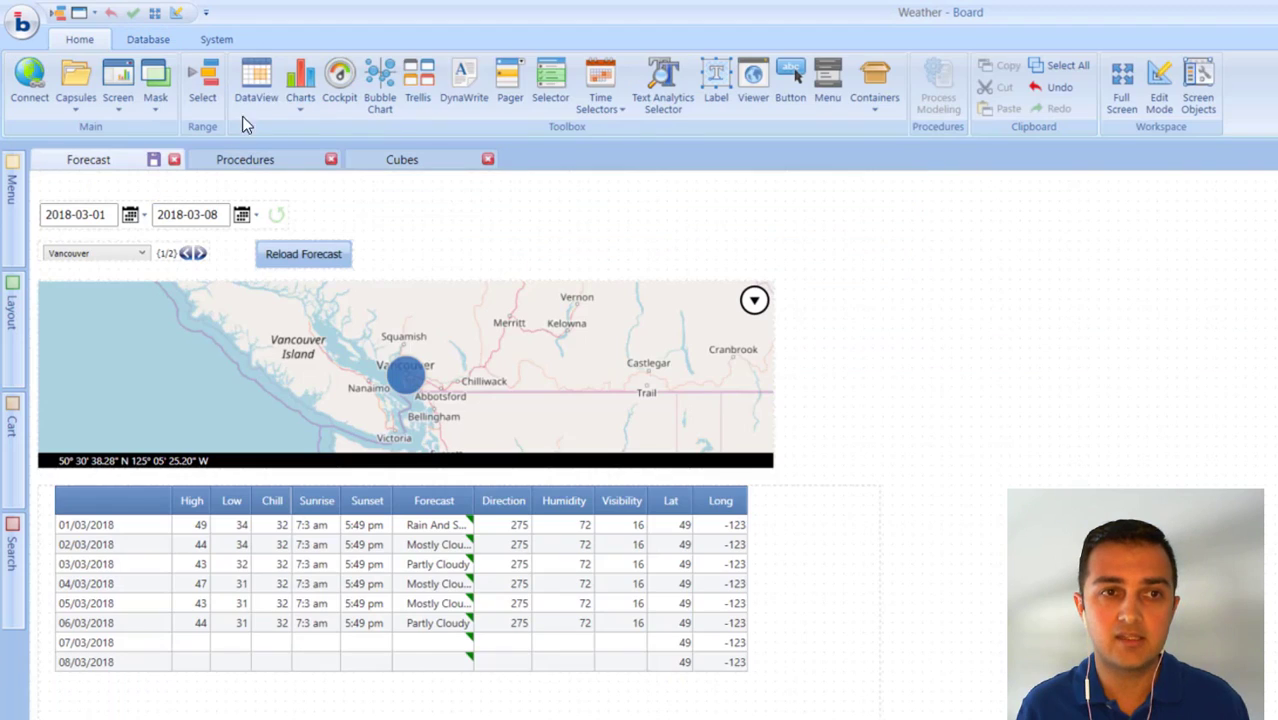